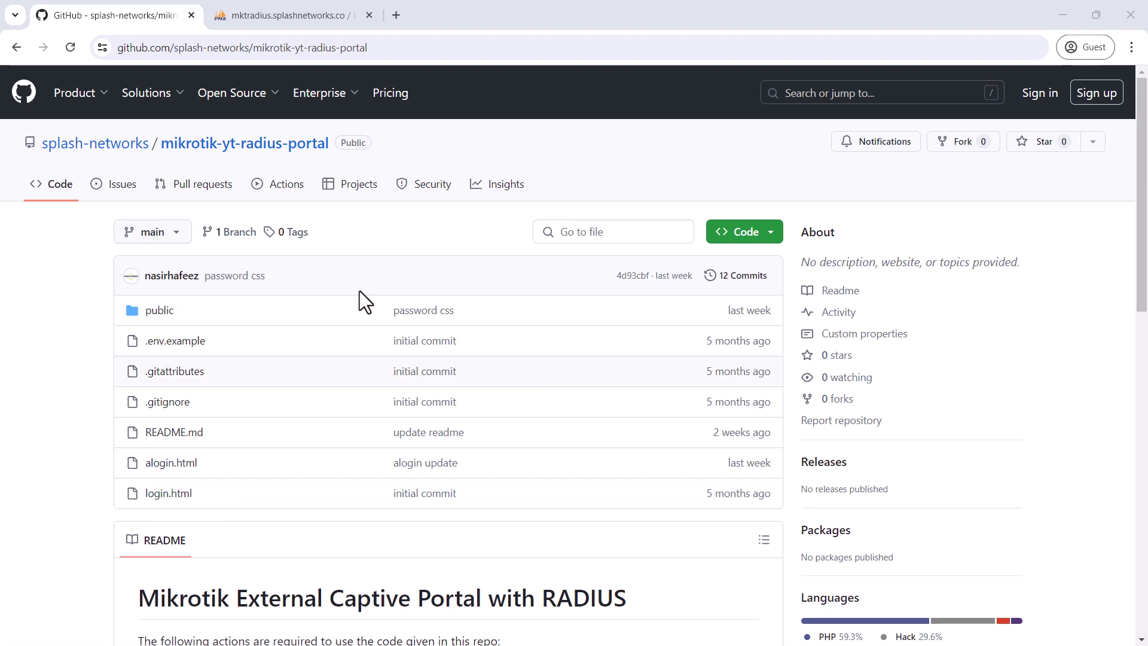
Minimize Chrome and open the desktop's login.html in Notepad++ via the Edit with Notepad++ menu item
click(1060, 15)
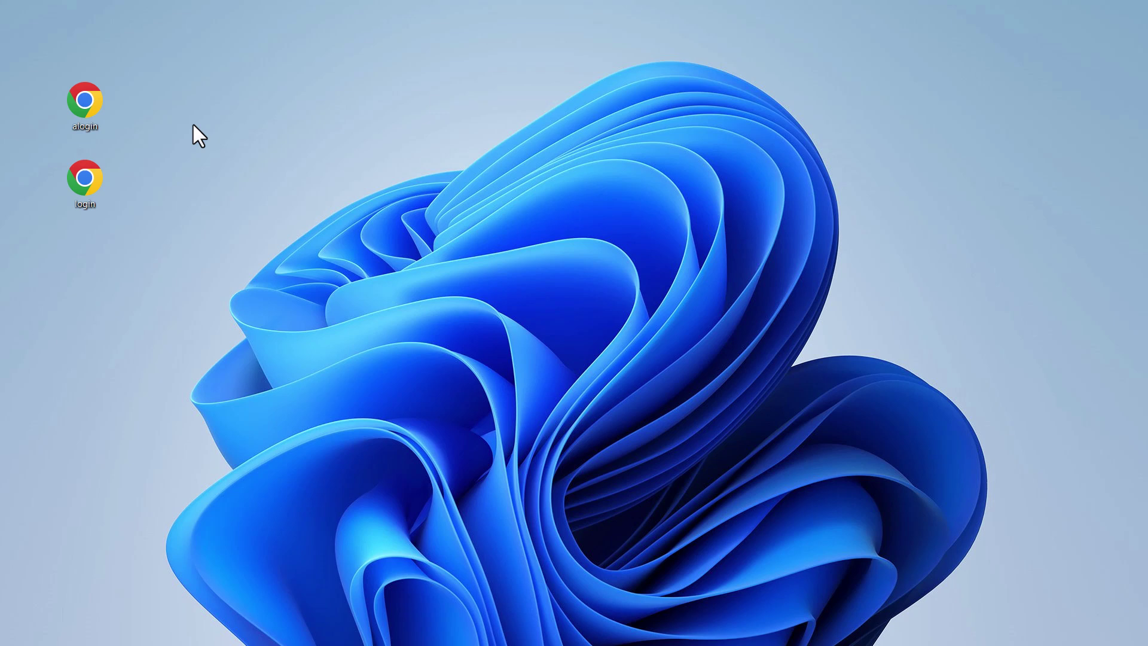
right_click(95, 169)
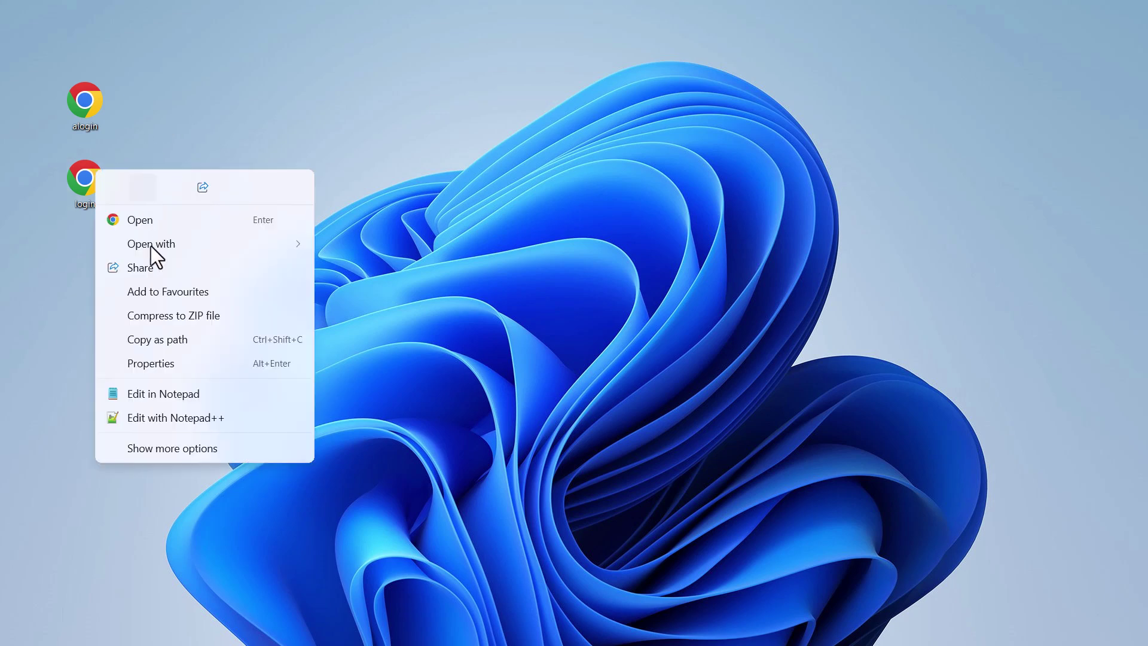
click(187, 413)
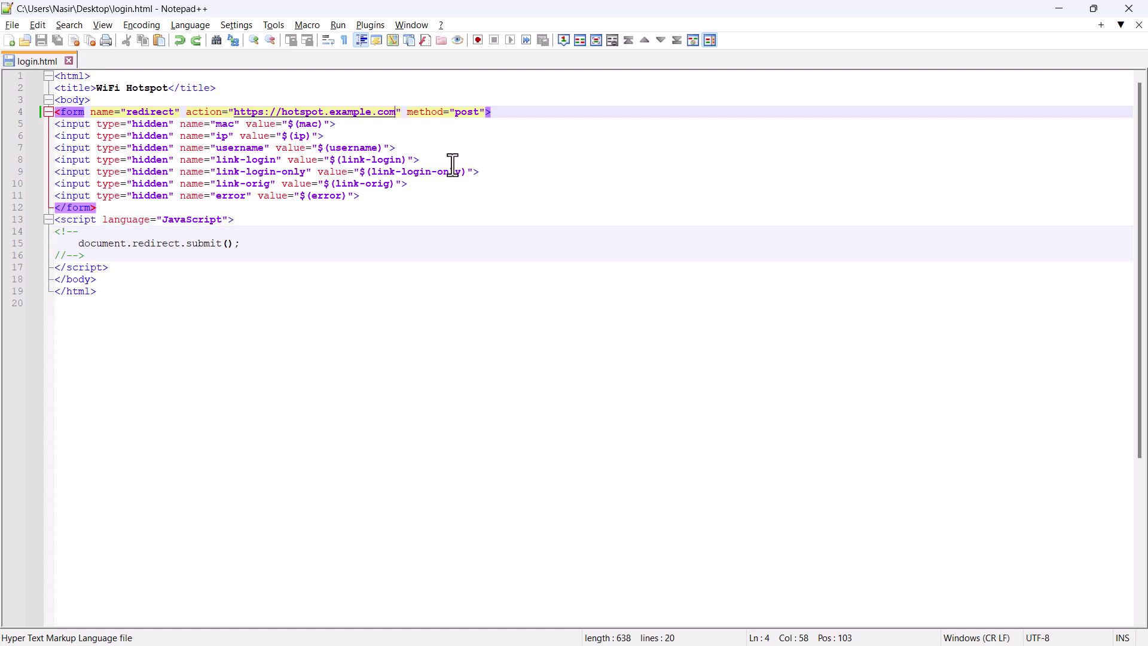
Replace hotspot.example.com with mktradius.splashnetworks.co in the line 4 form action and save login.html
key(shift+Left)
key(shift+Left)
key(shift+Left)
key(shift+Left)
key(shift+Left)
key(shift+Left)
key(shift+Left)
key(shift+Left)
key(shift+Left)
key(shift+Left)
key(shift+Left)
key(shift+Left)
key(shift+Left)
key(shift+Left)
key(shift+Left)
key(shift+Left)
key(shift+Left)
key(shift+Left)
key(shift+Left)
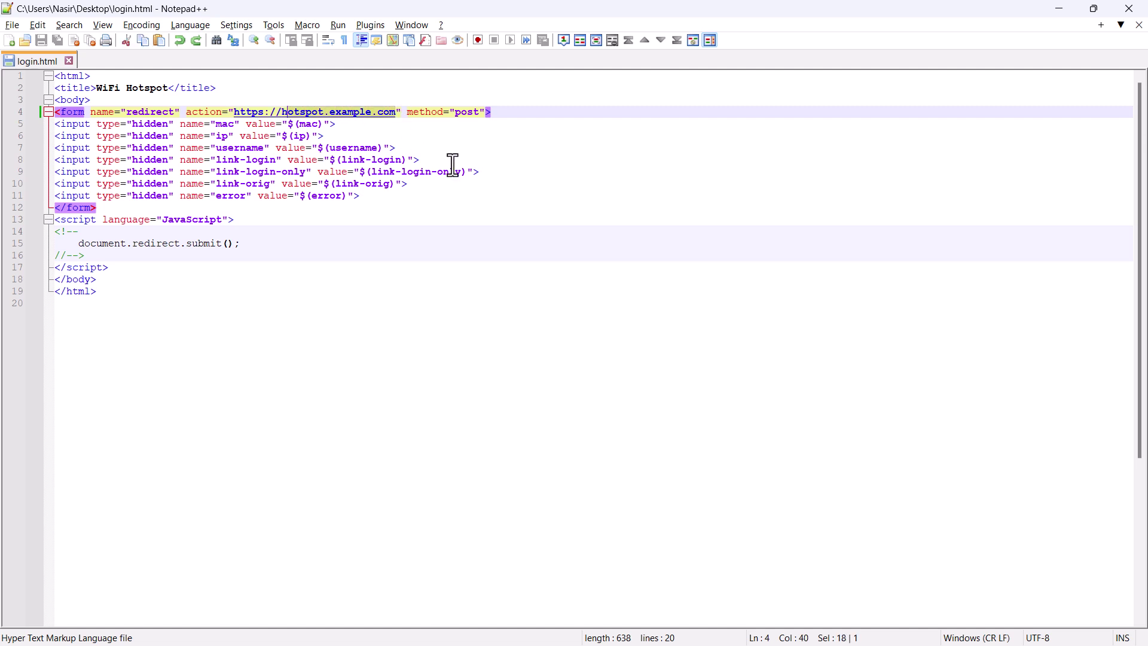
text(mktradius.splashnetworks.co)
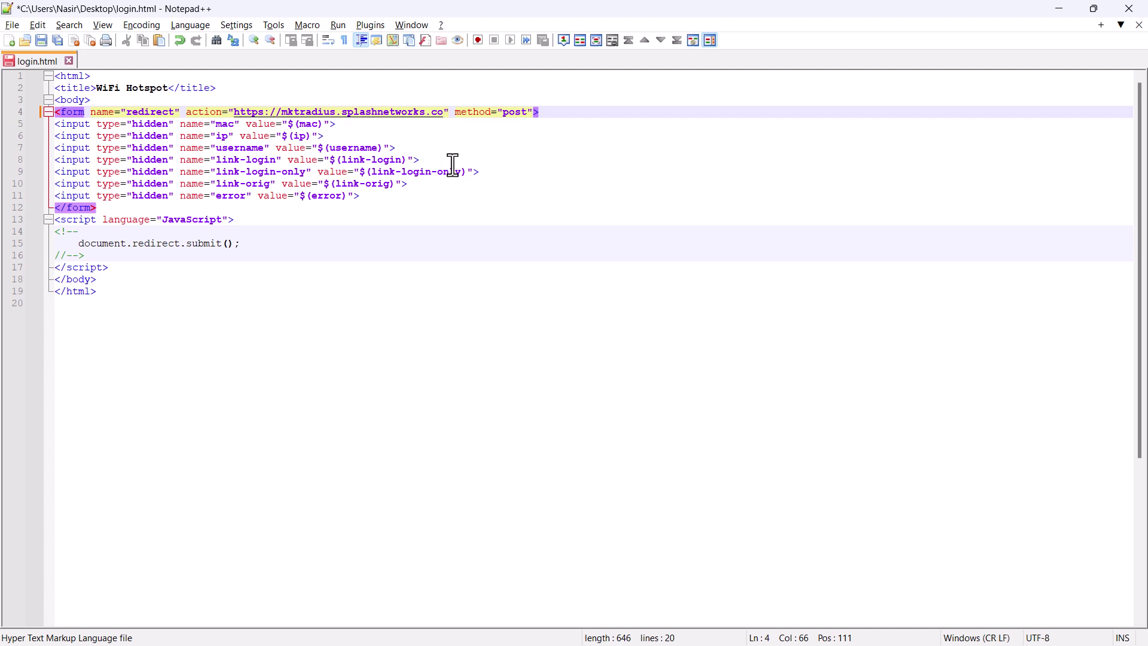
key(ctrl+s)
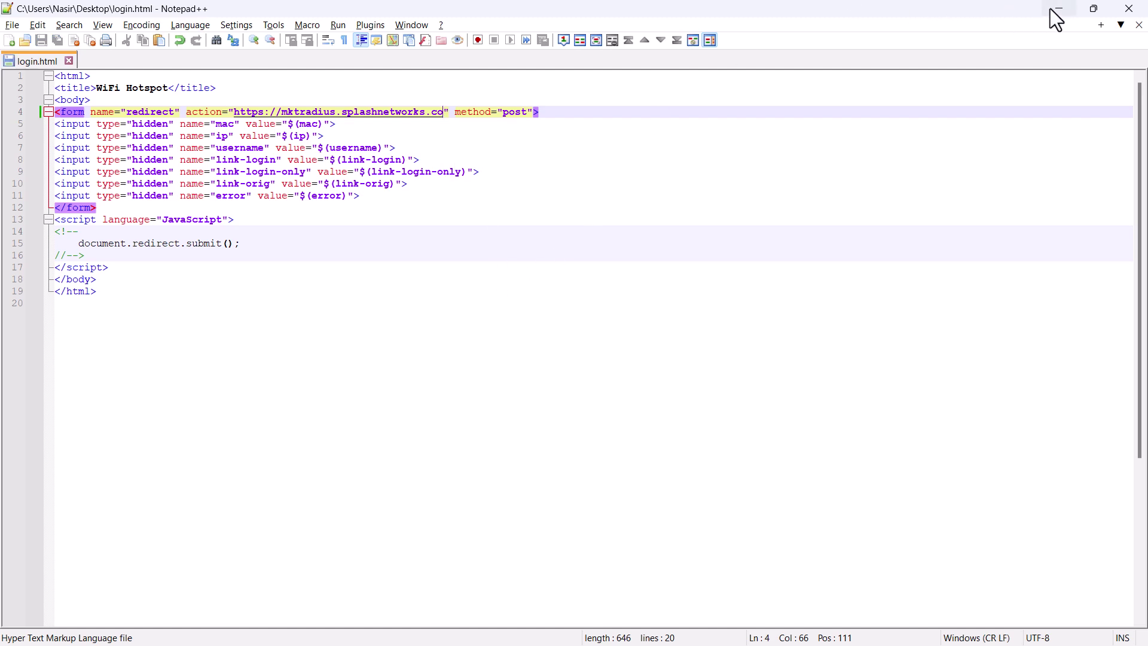
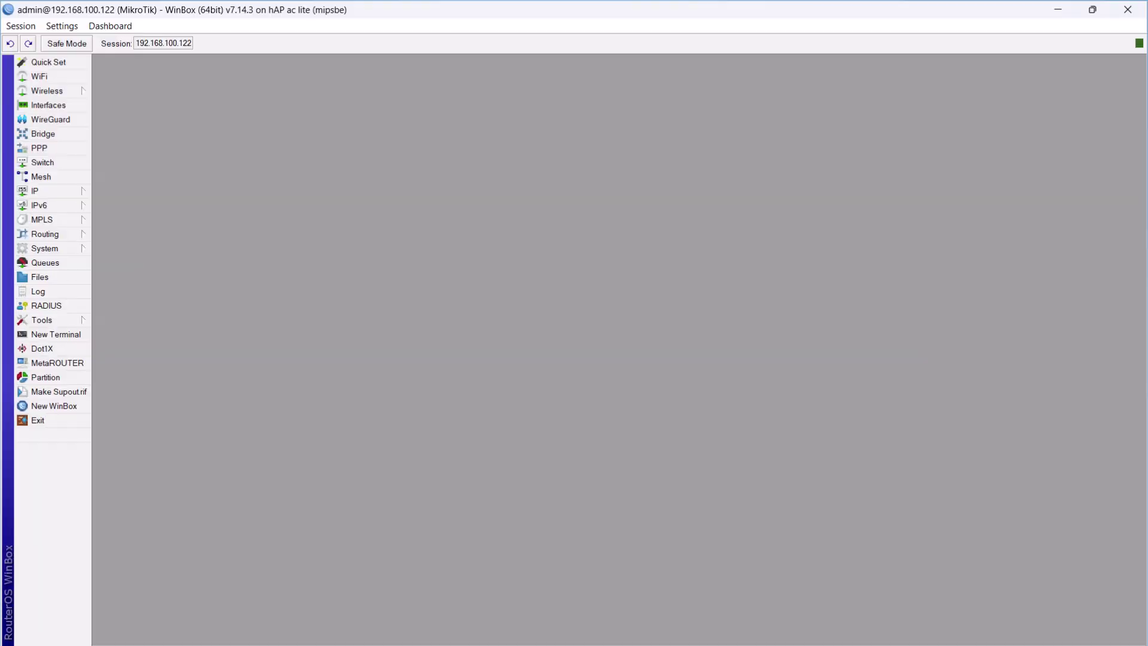
Start the IP > Hotspot setup wizard with bridge as the HotSpot Interface
click(90, 189)
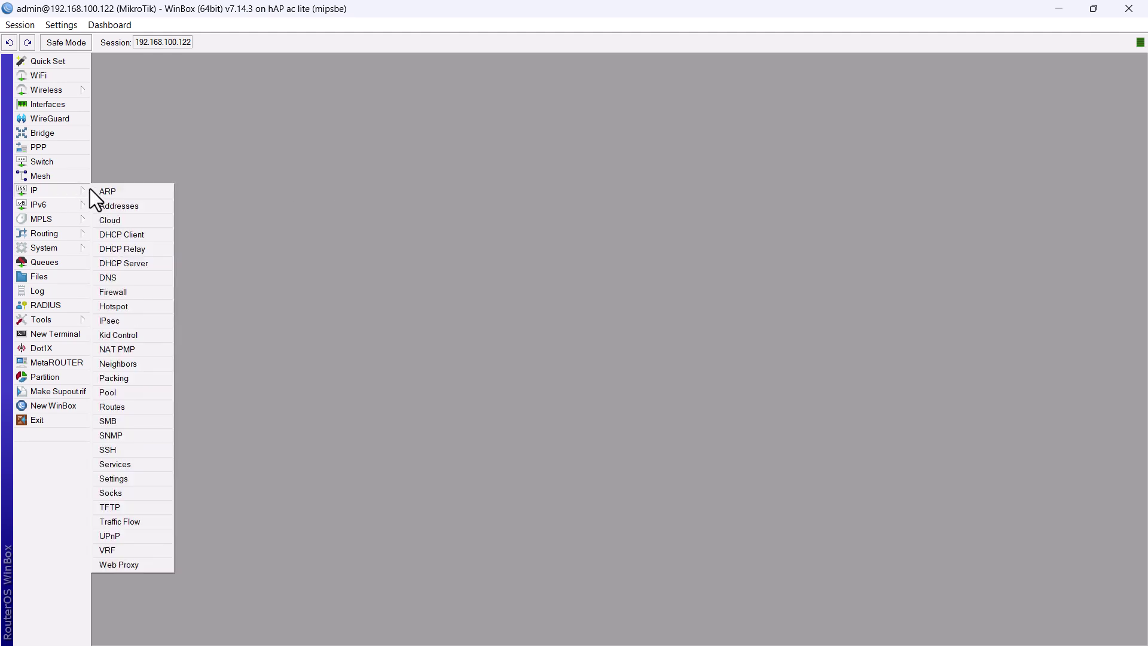
click(137, 306)
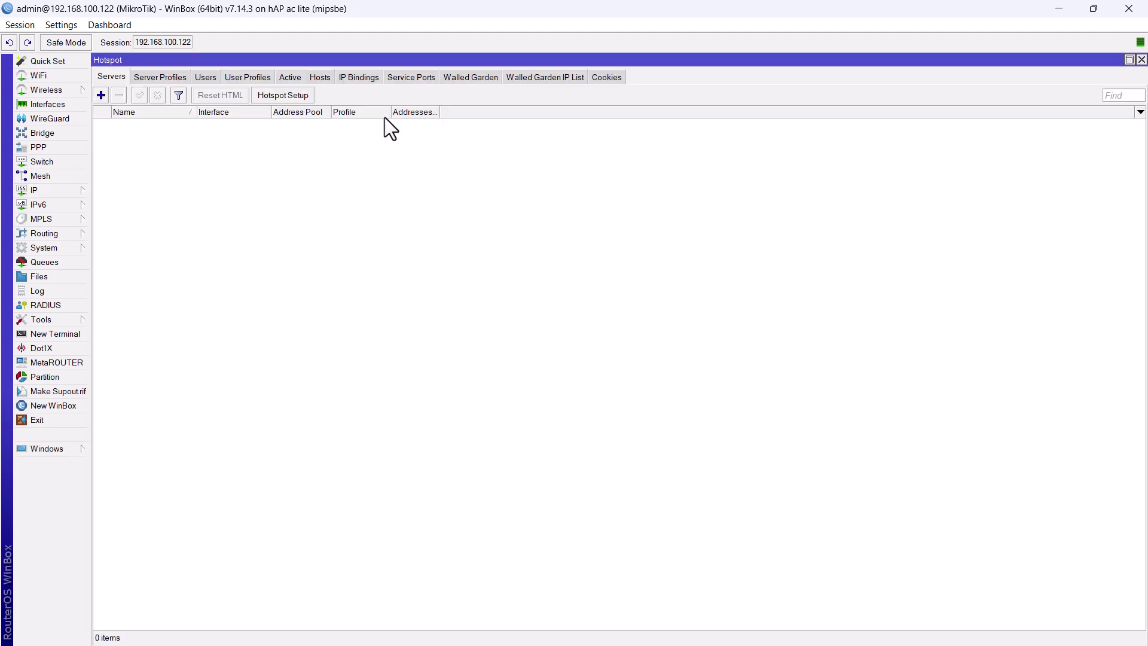
click(270, 95)
click(651, 289)
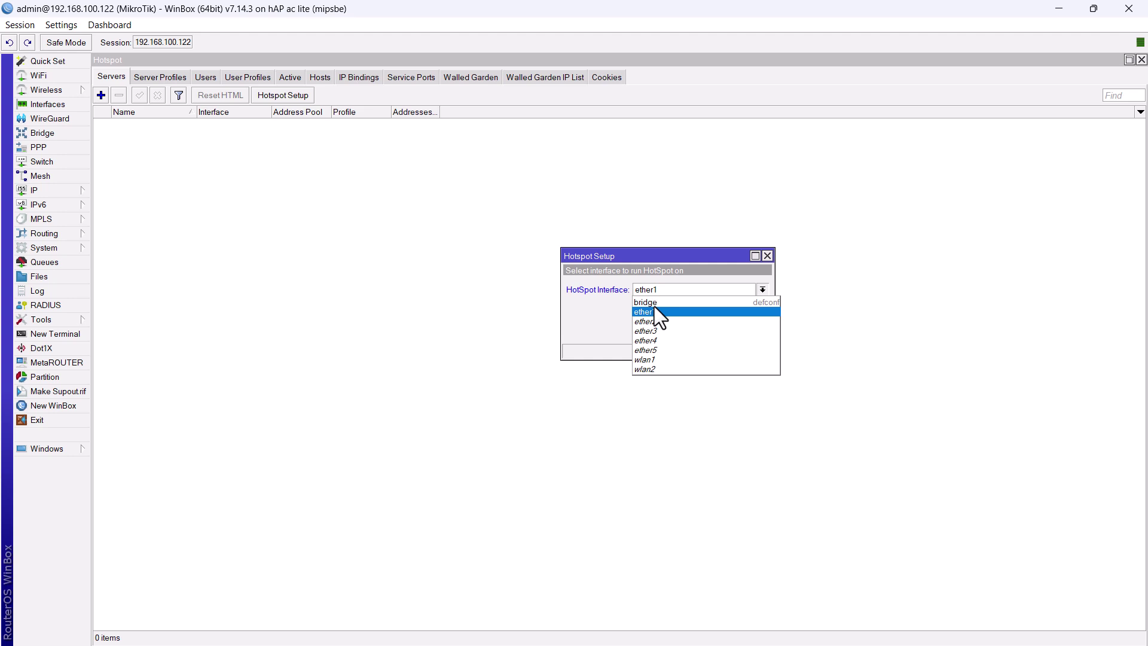
click(654, 307)
click(655, 296)
click(659, 303)
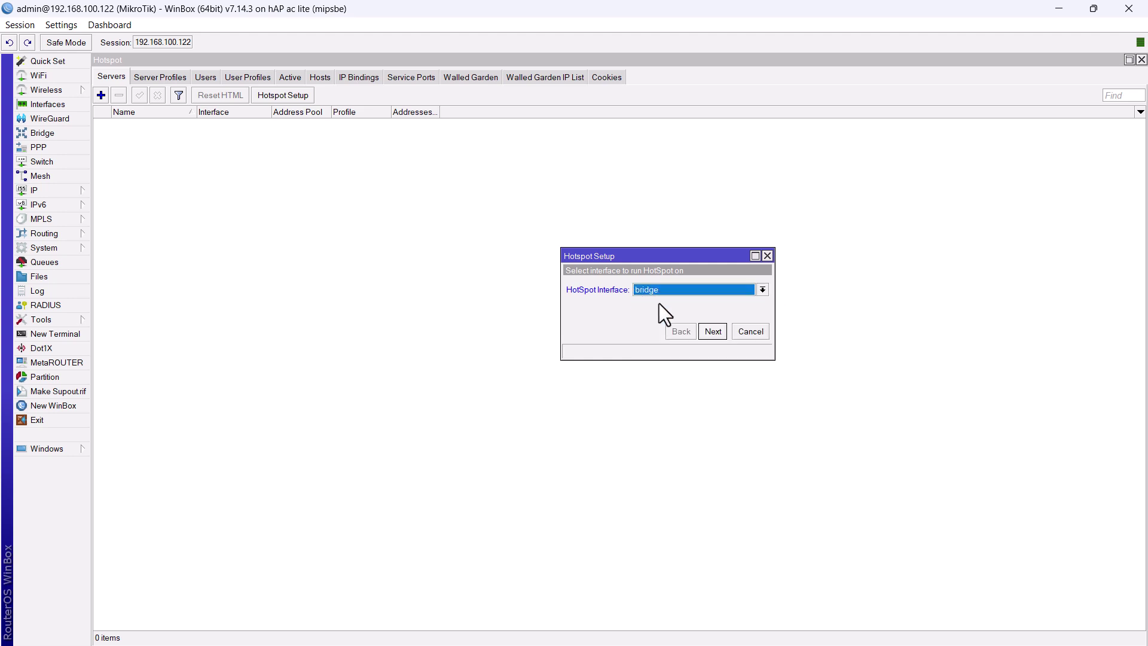
Accept the remaining wizard defaults to create hotspot1
click(712, 331)
click(714, 332)
click(714, 332)
click(713, 334)
click(713, 332)
click(714, 332)
click(715, 332)
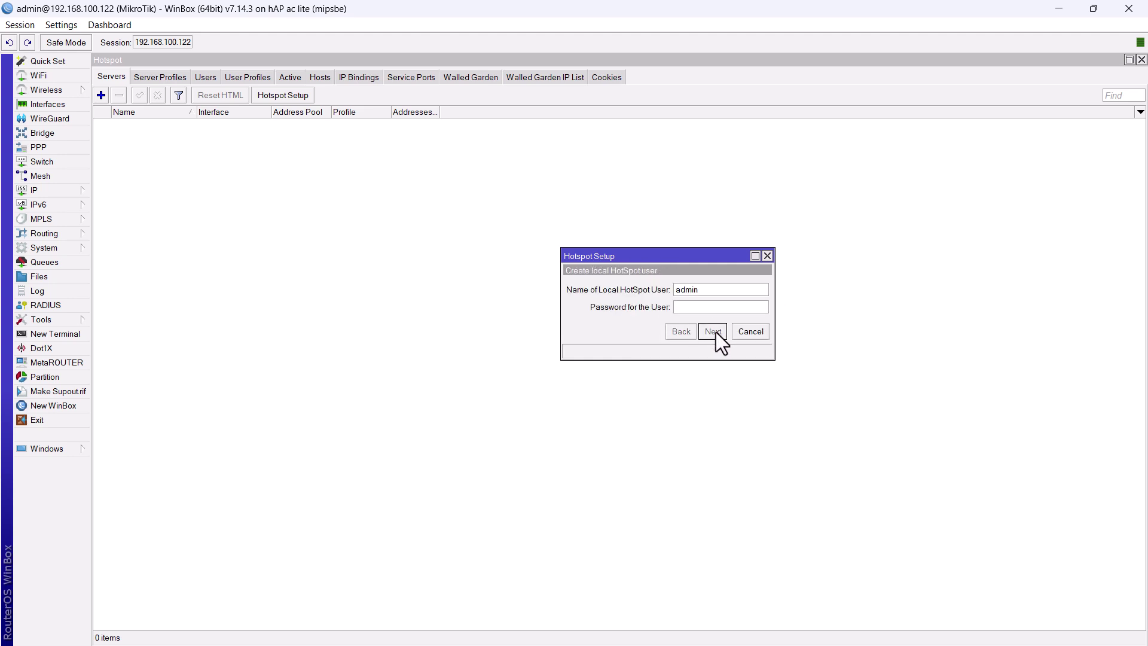
click(716, 332)
Set the hsprof1 server profile to HTTP PAP login only, with HTTP CHAP and Cookie disabled
click(627, 344)
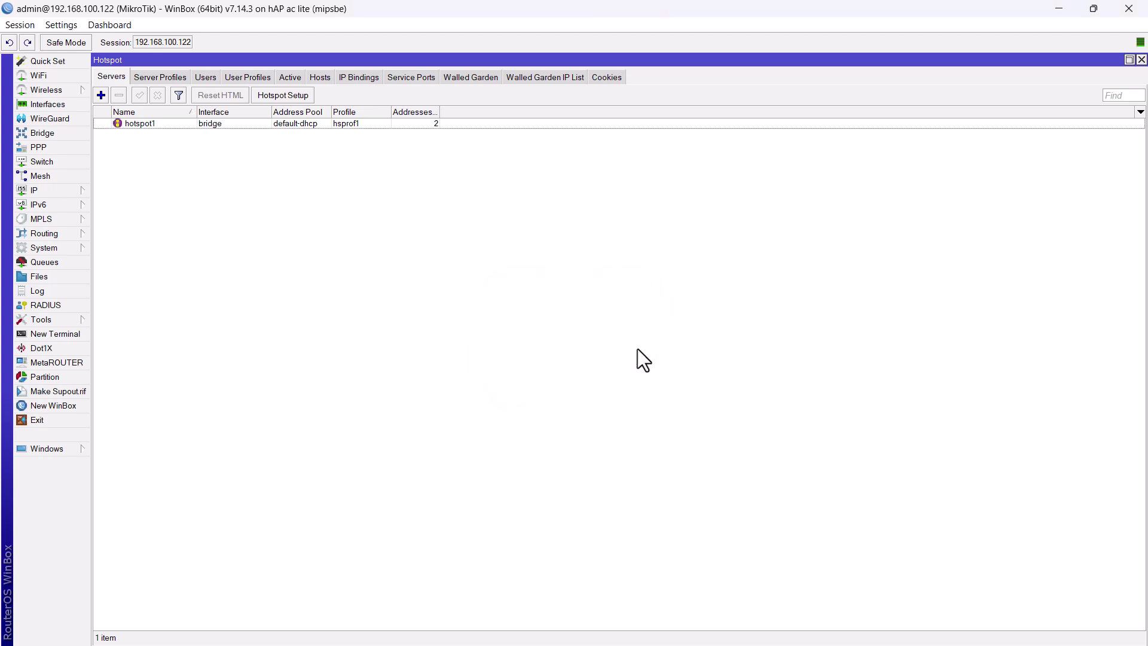
click(170, 77)
double_click(163, 132)
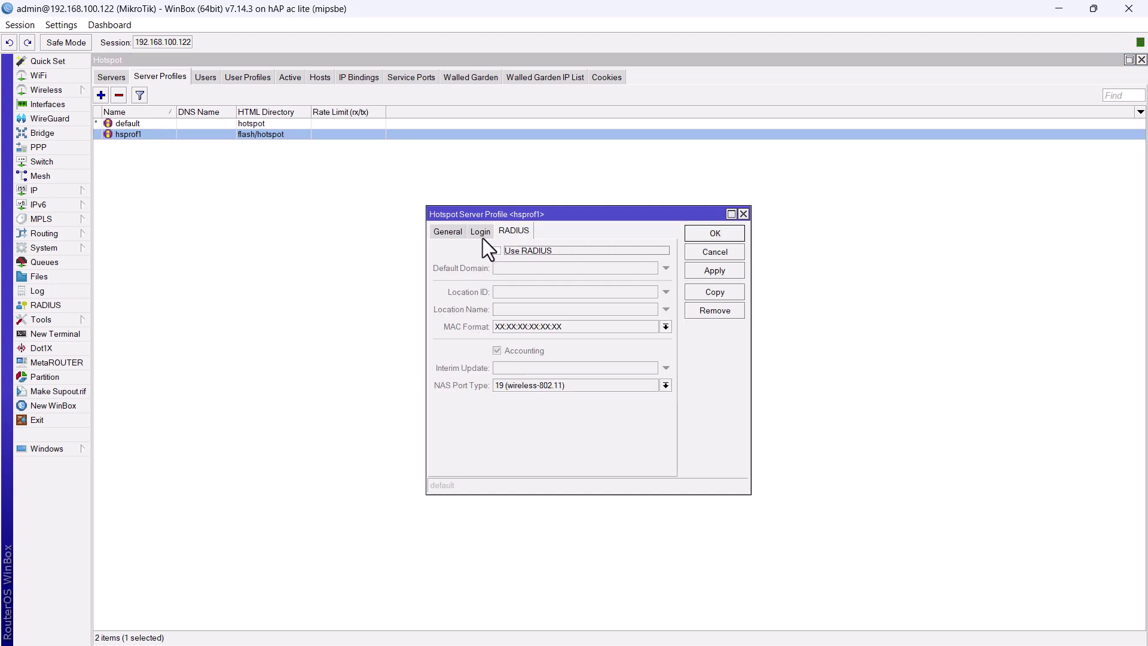
click(481, 233)
click(551, 267)
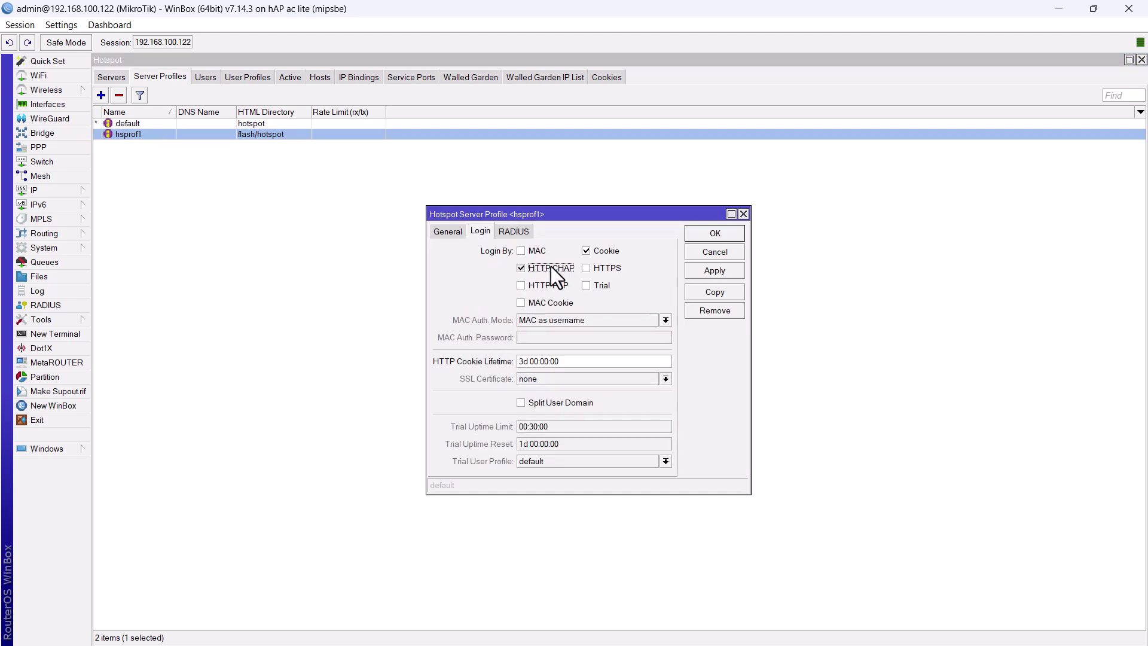
click(604, 253)
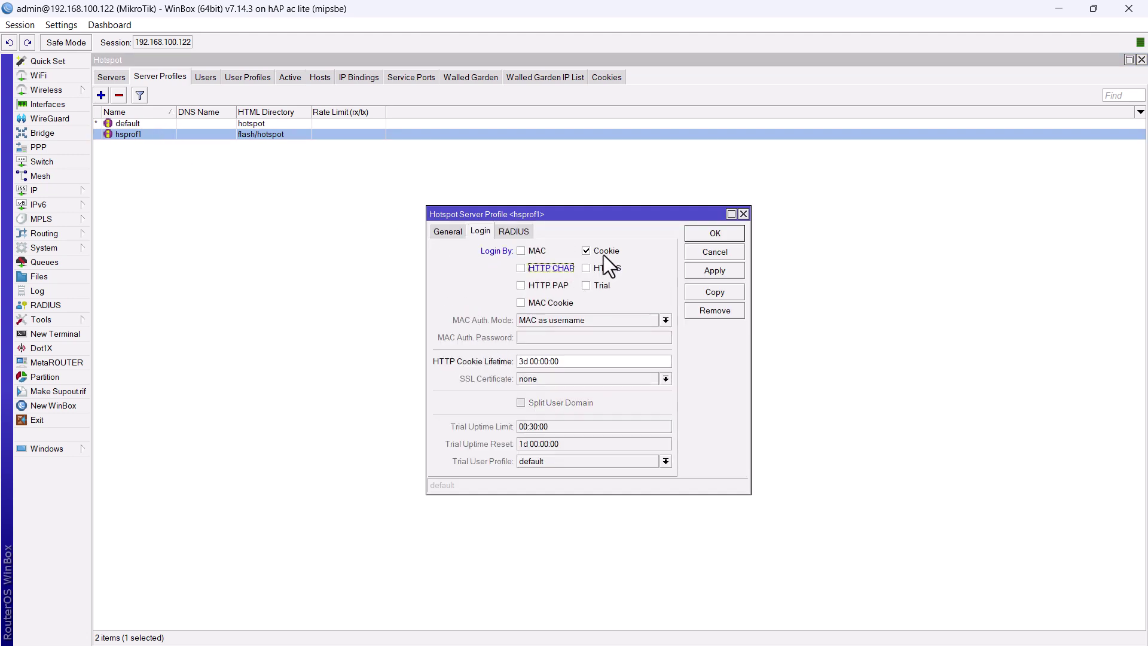
click(548, 286)
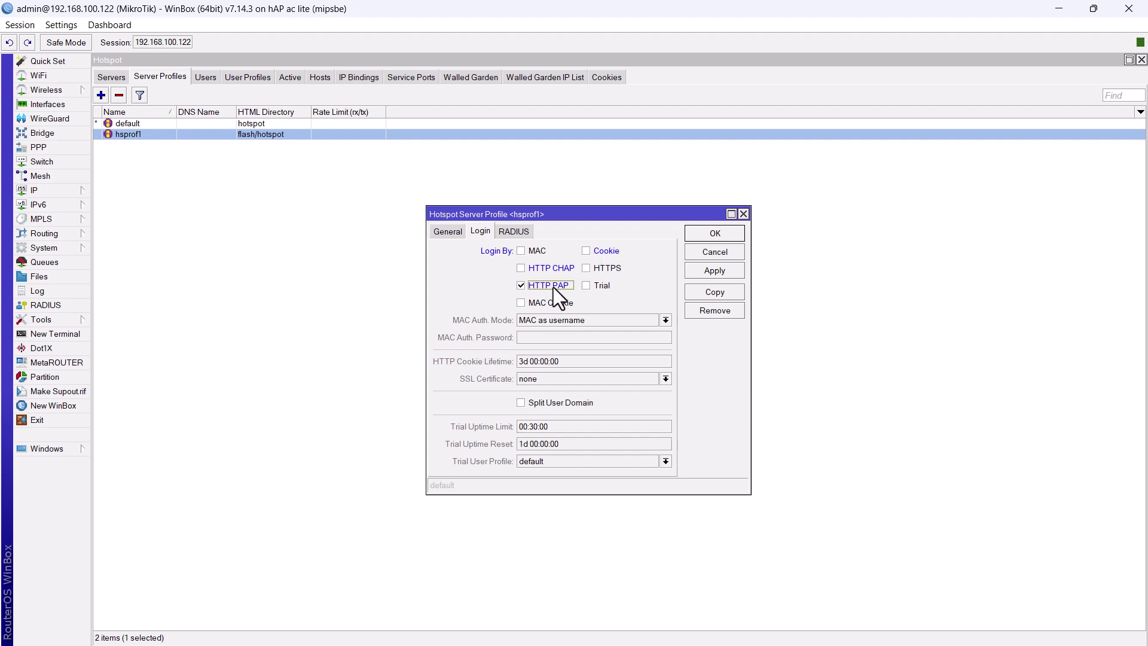
Enable Use RADIUS on hsprof1 and save the profile
click(515, 233)
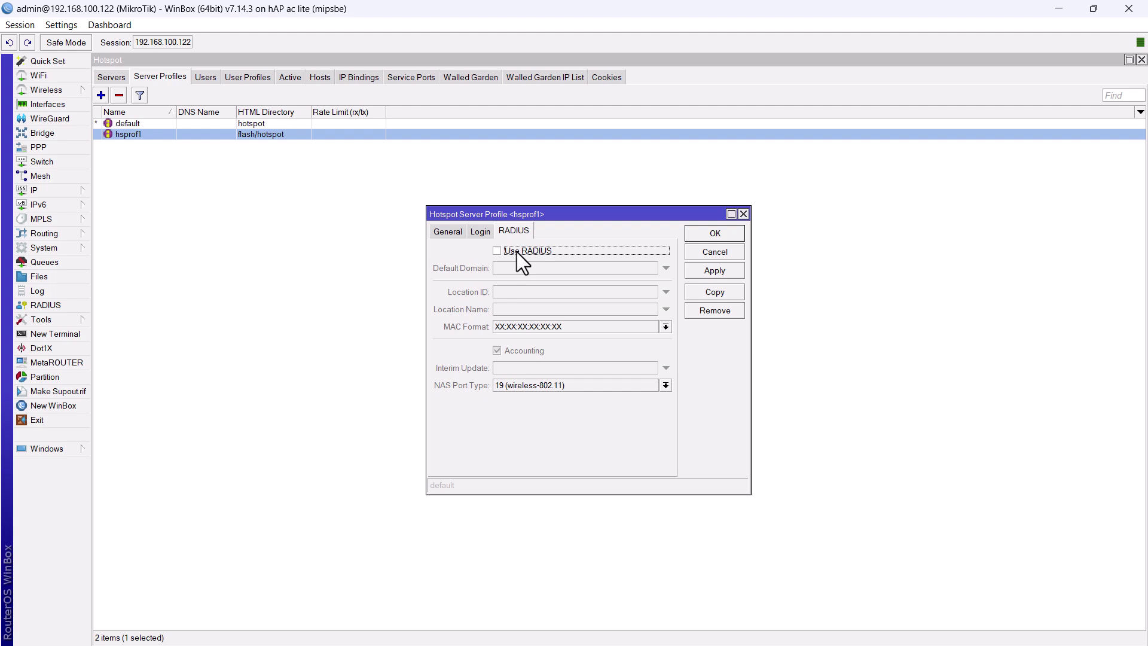
click(517, 251)
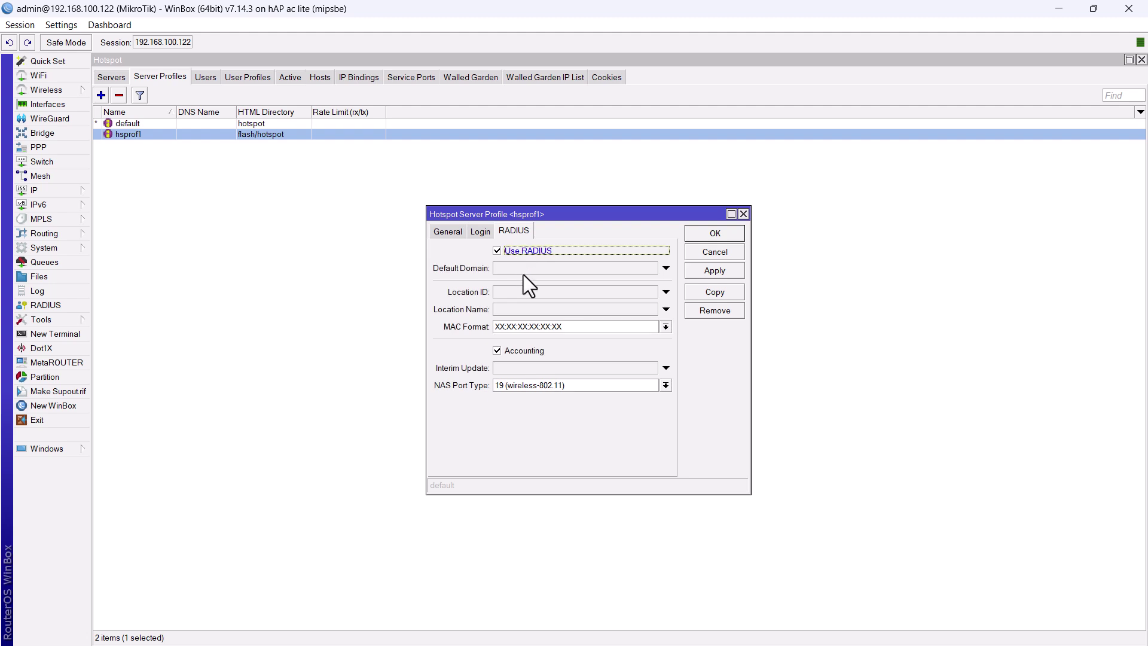
click(703, 232)
In the default user profile, untick Add MAC Cookie and set Shared Users to 2
click(246, 80)
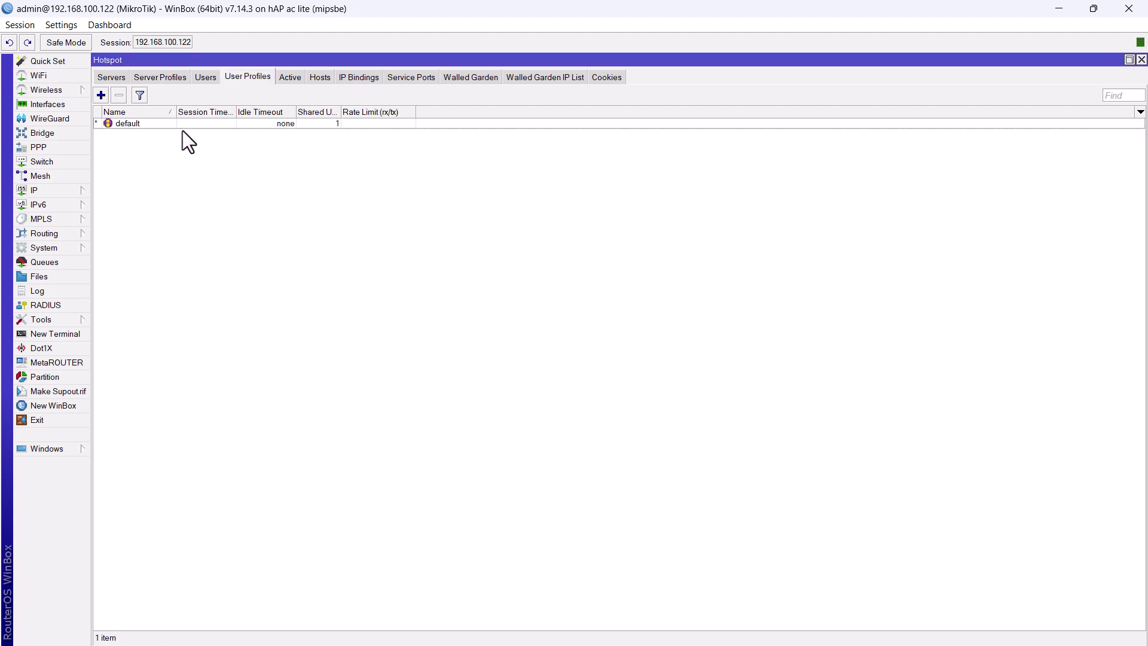
double_click(177, 125)
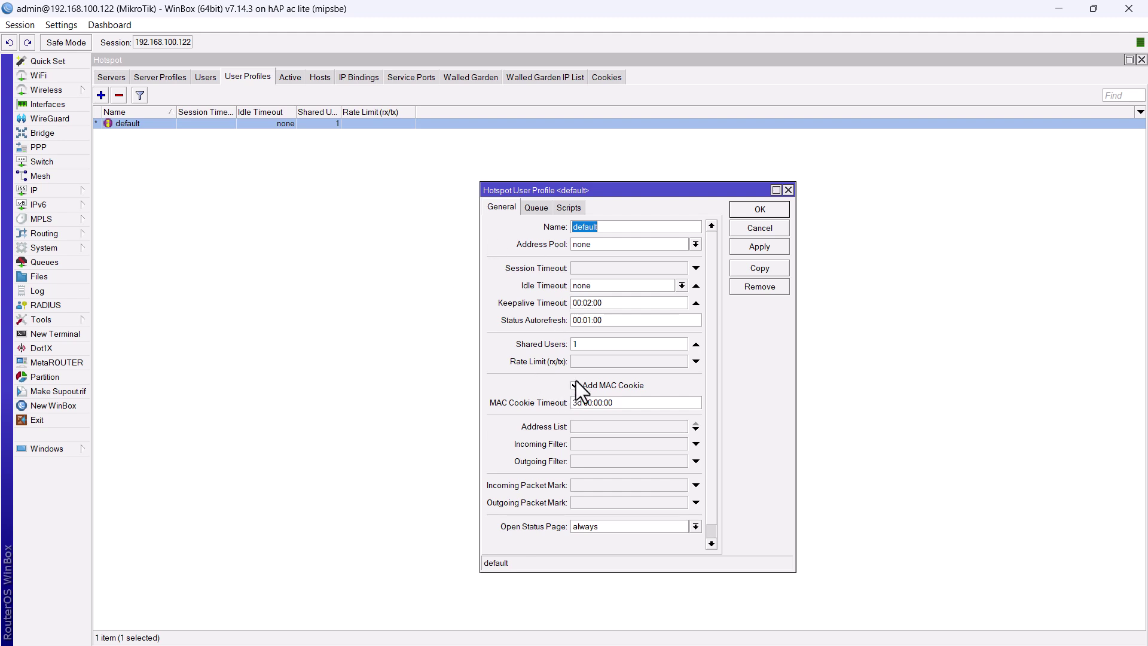
click(575, 386)
key(shift+Tab)
key(shift+Tab)
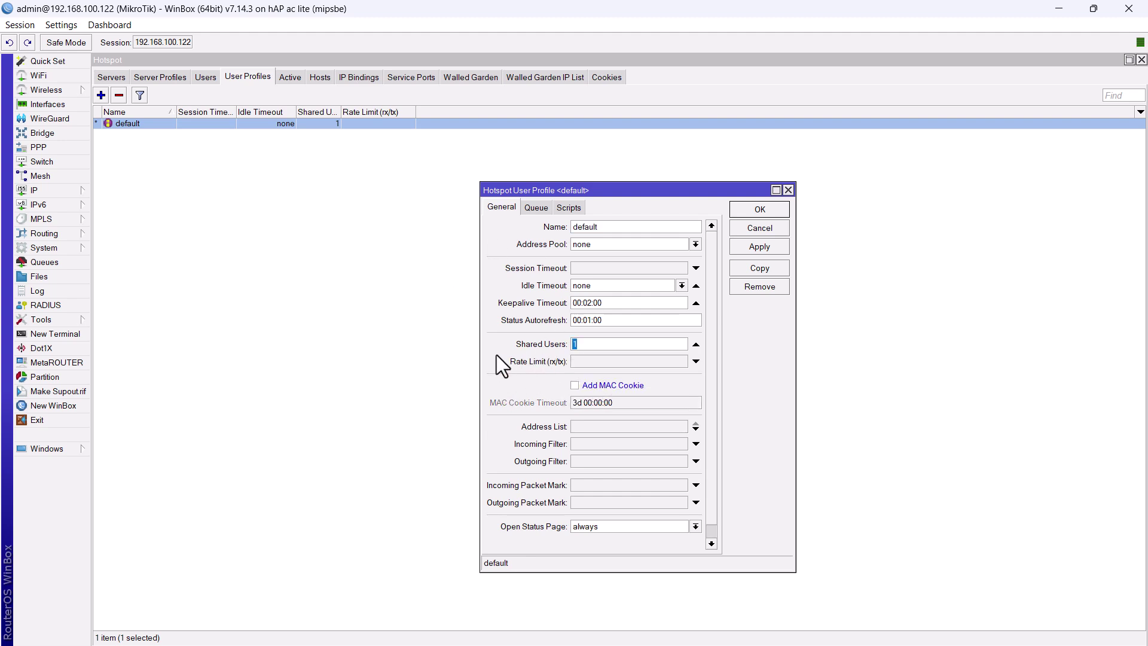
text(2)
click(746, 210)
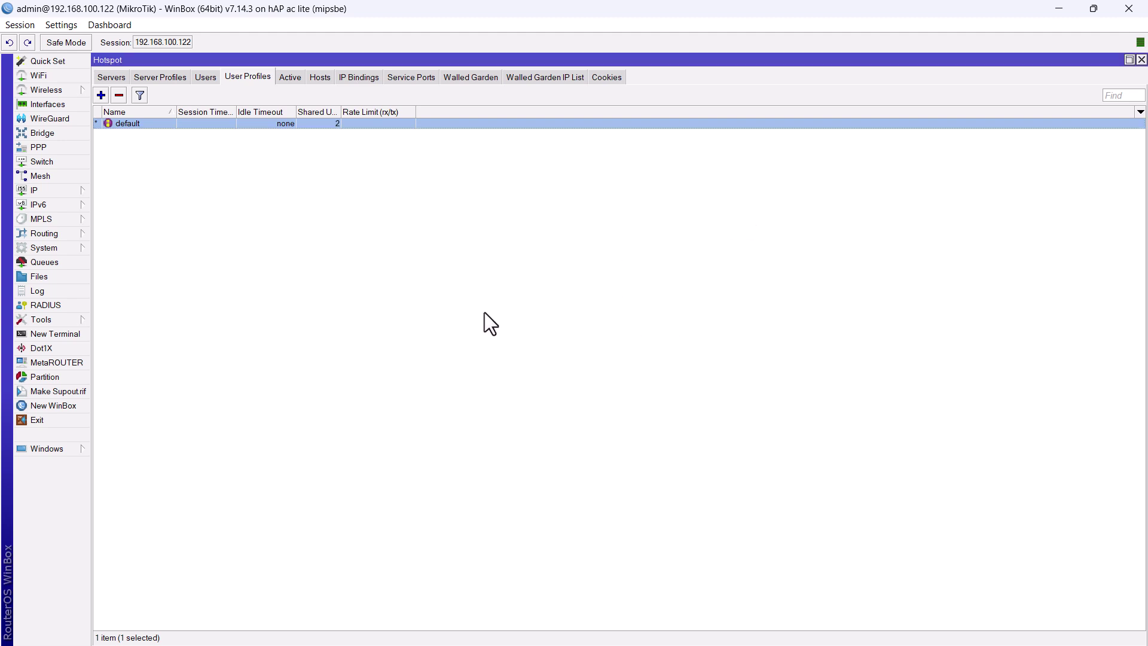
Add a RADIUS server at 34.74.216.108 with its shared secret
click(82, 306)
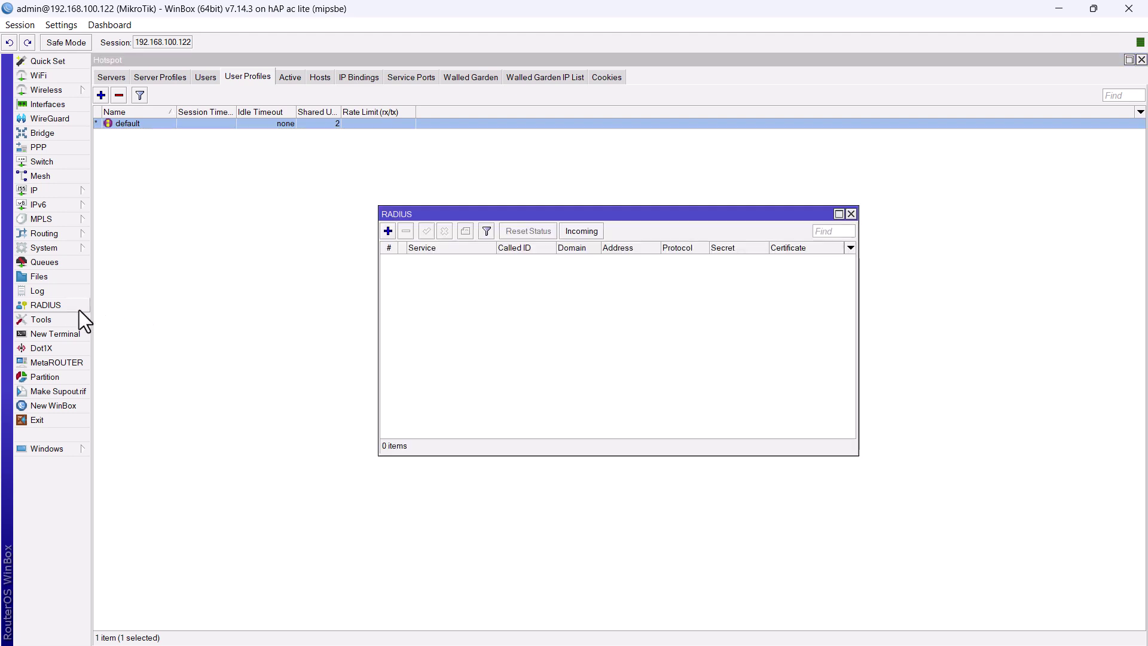
click(388, 230)
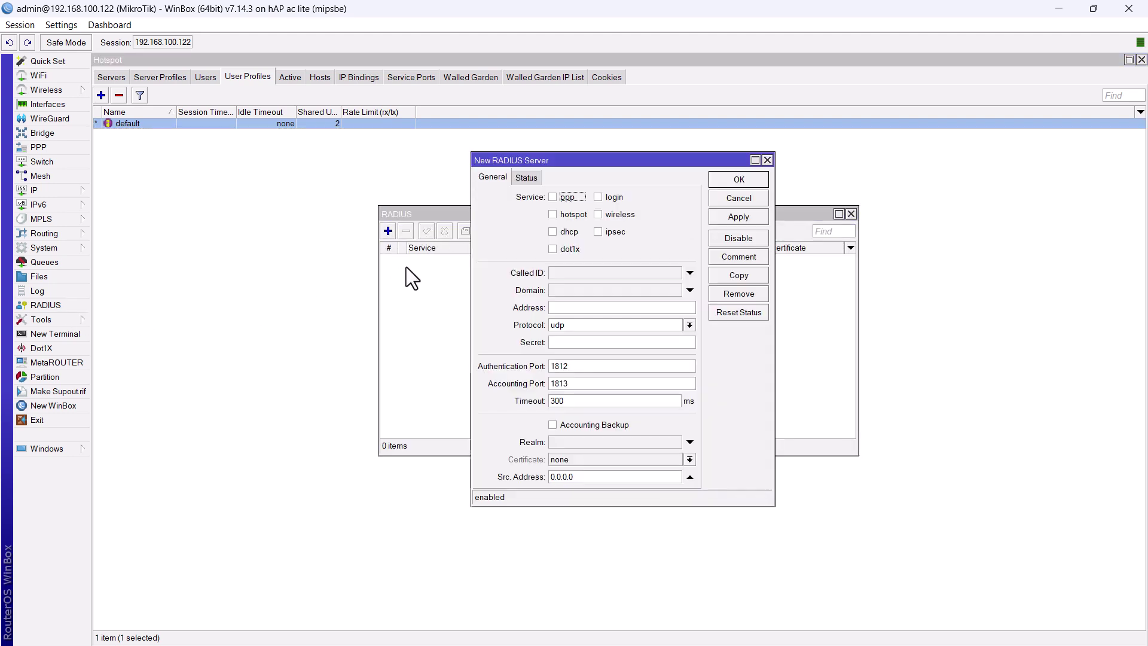
click(584, 308)
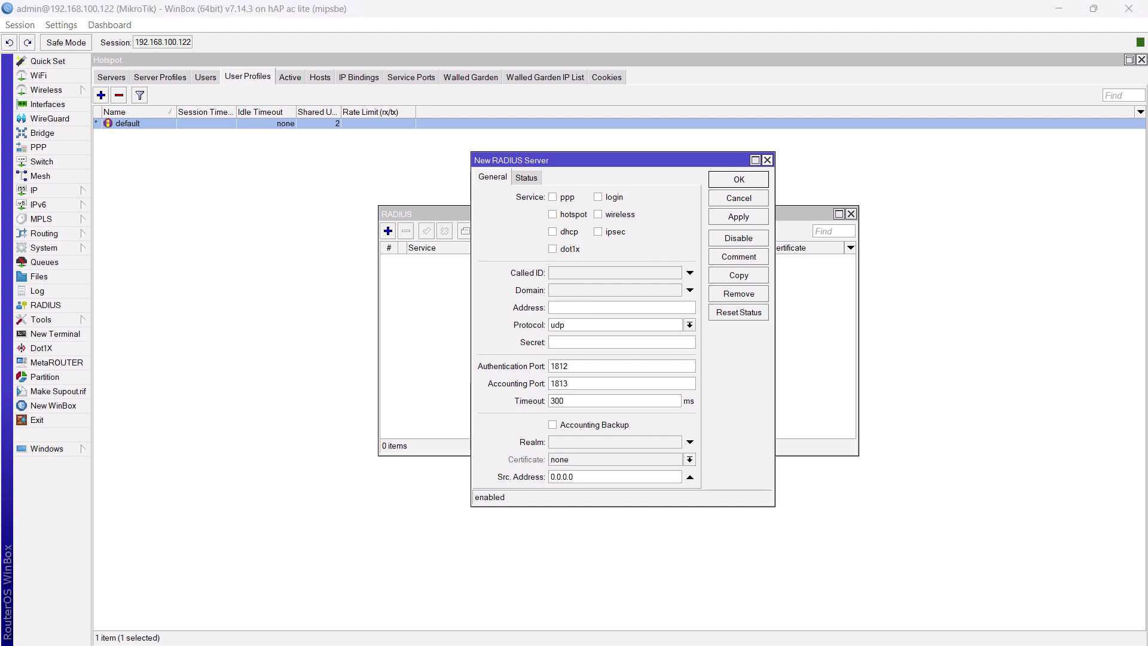
click(584, 342)
text(*********)
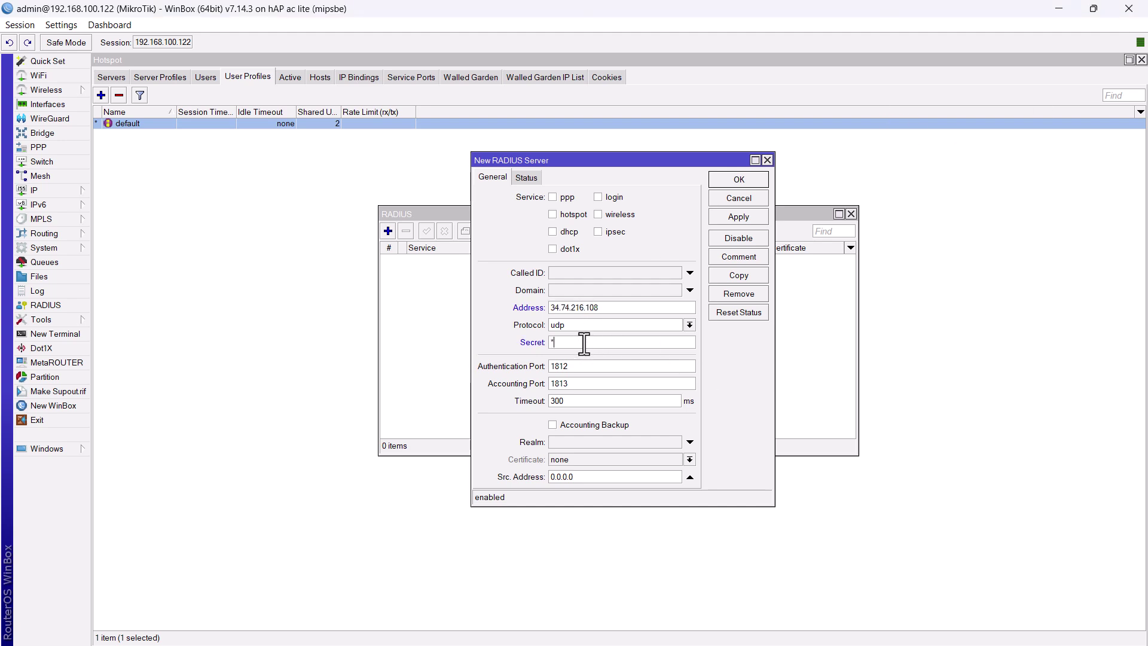
text(*)
click(733, 180)
click(851, 214)
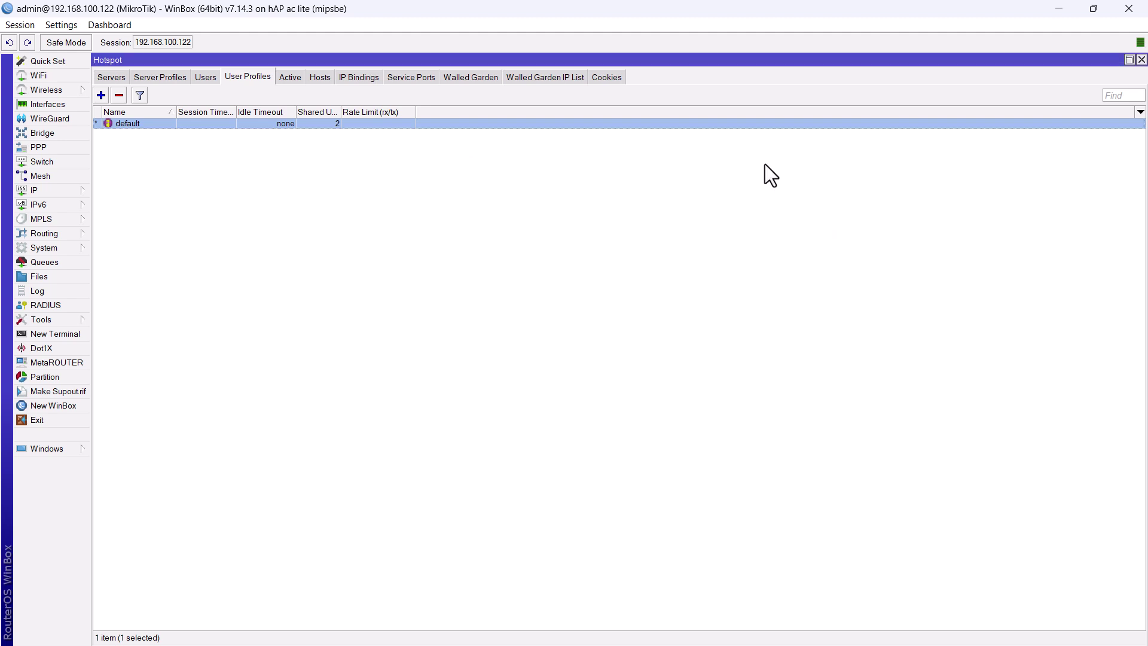
Add a walled garden IP accept entry for destination 34.74.216.108
click(532, 76)
click(101, 95)
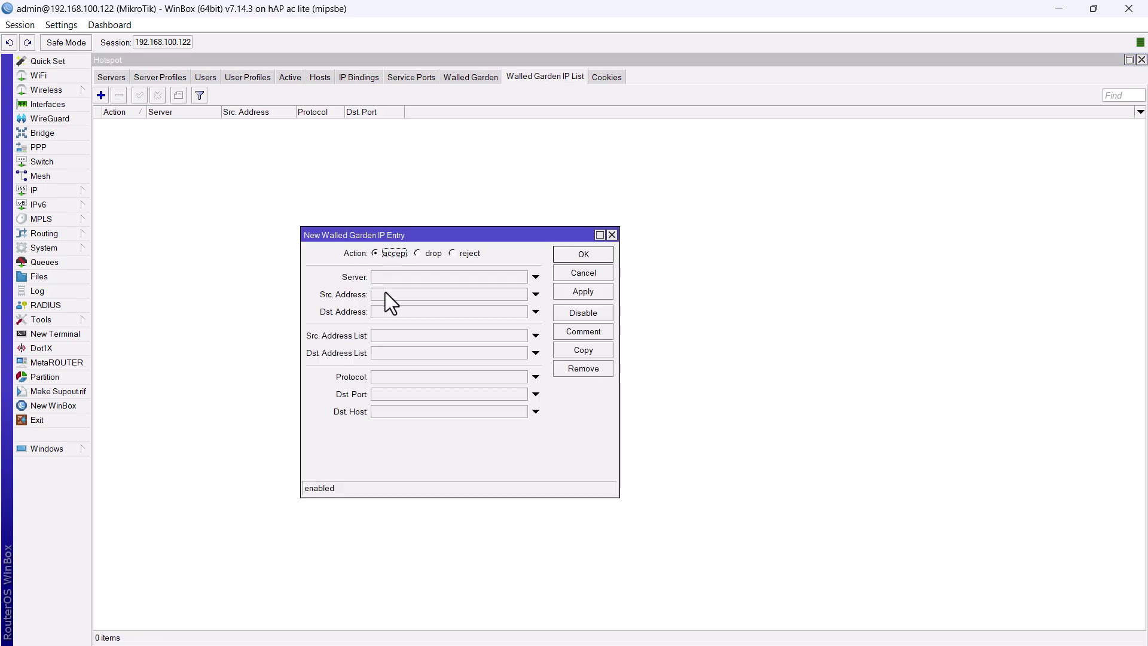
click(405, 311)
text(34.74.216.108)
click(580, 254)
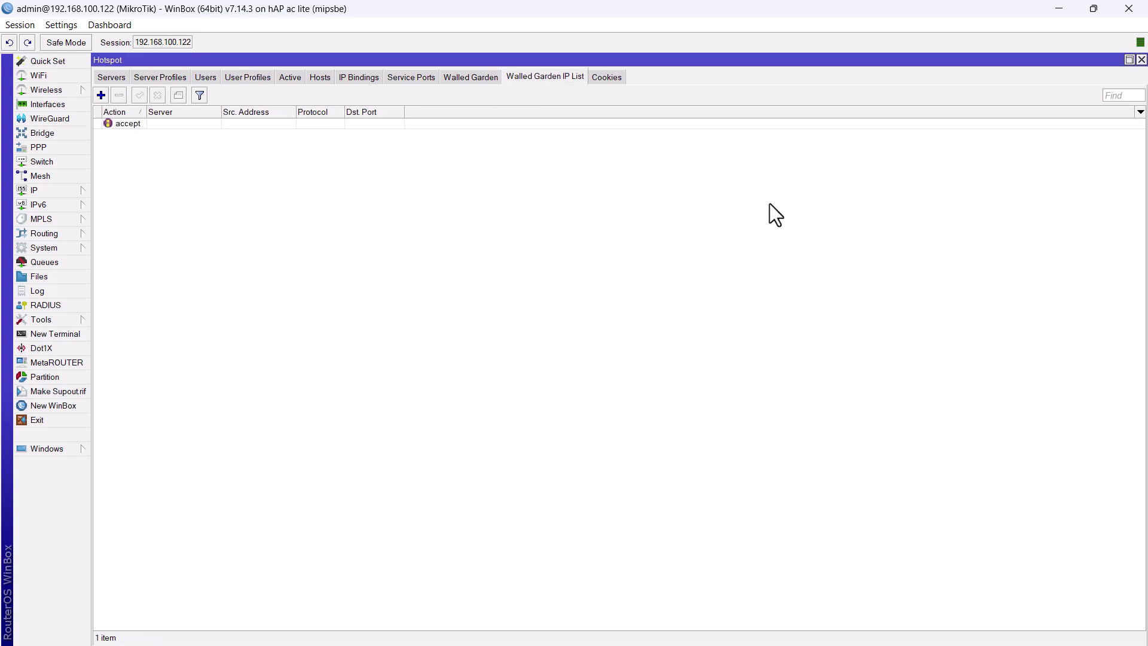
Replace flash/hotspot/login.html with the new file from the desktop
click(1142, 59)
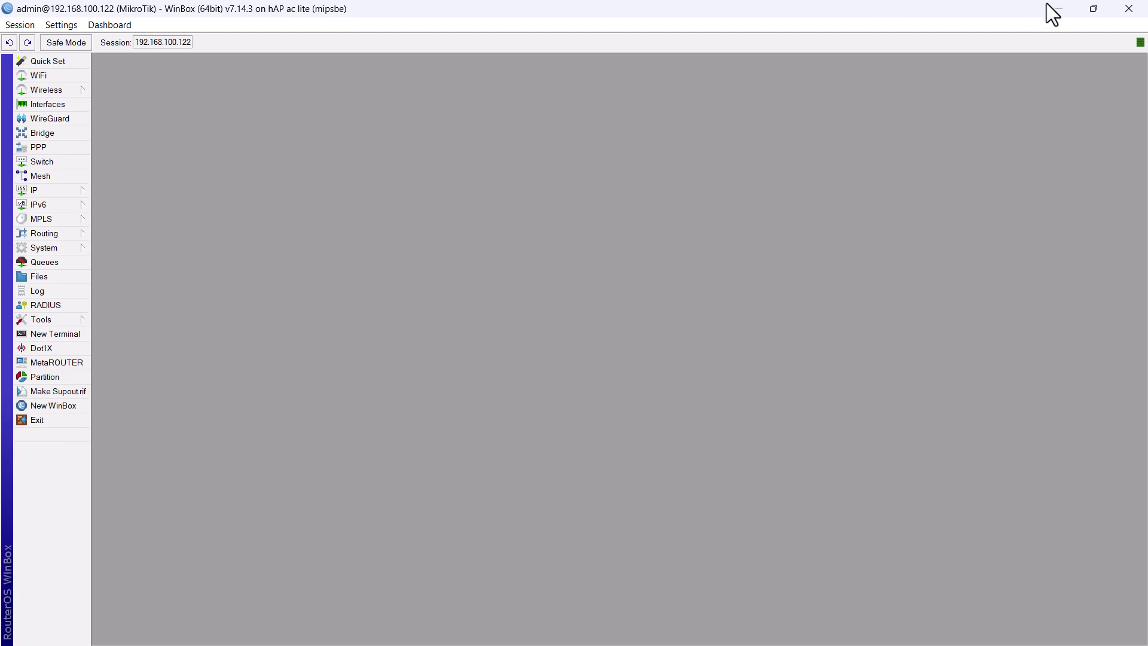
click(39, 277)
click(439, 428)
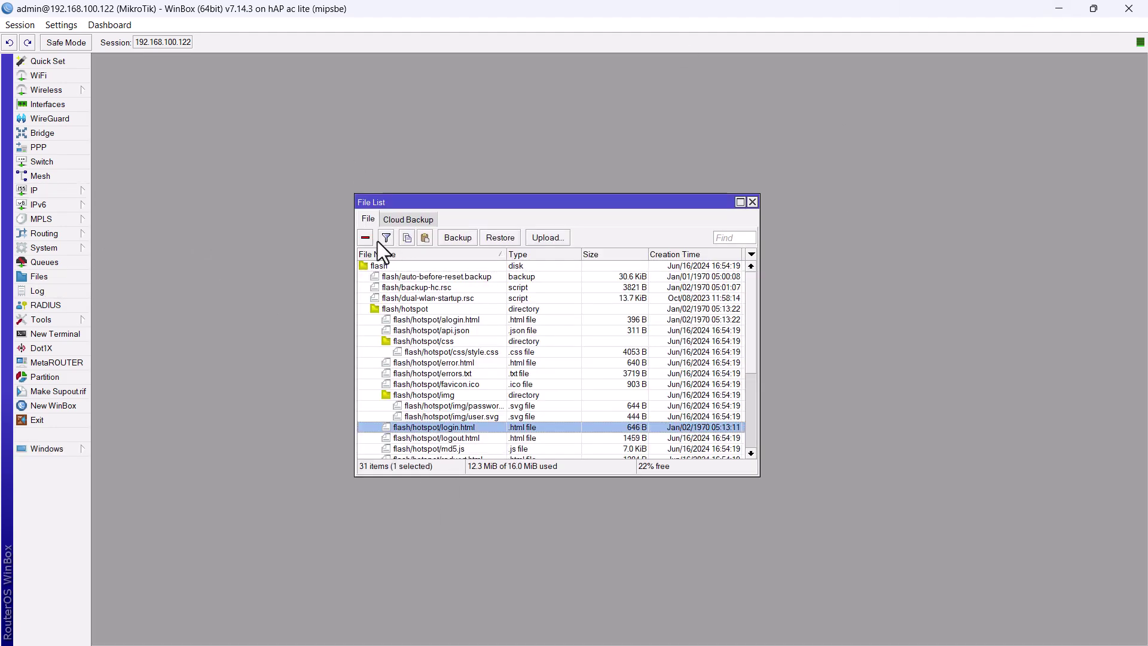
click(1059, 8)
drag(87, 185, 269, 303)
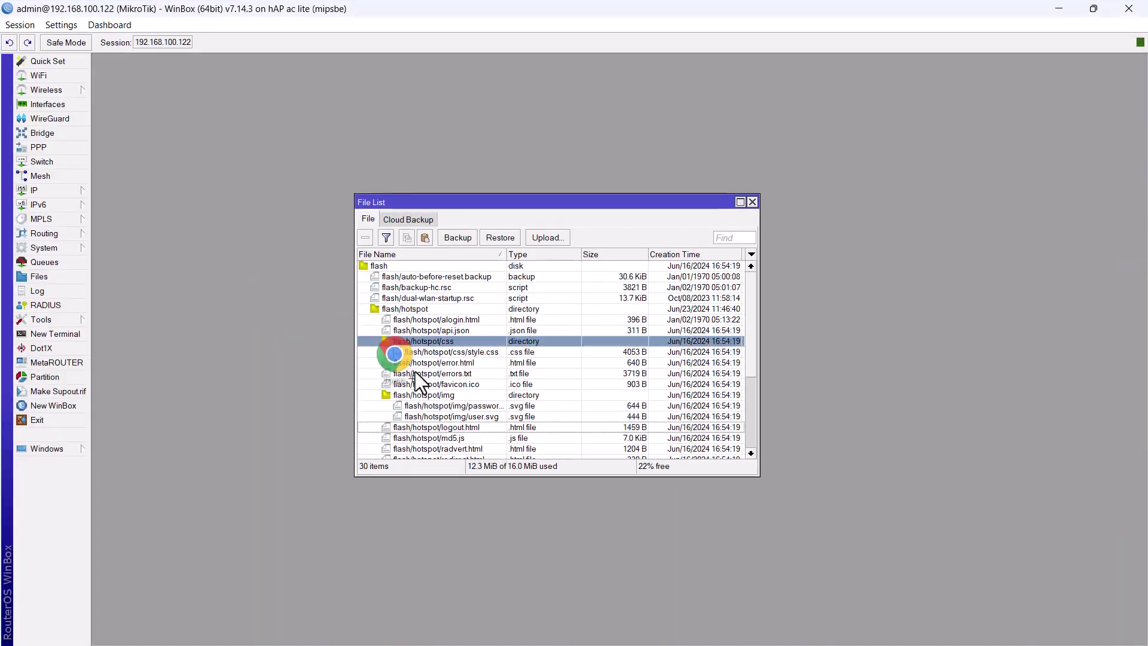
drag(415, 371, 538, 437)
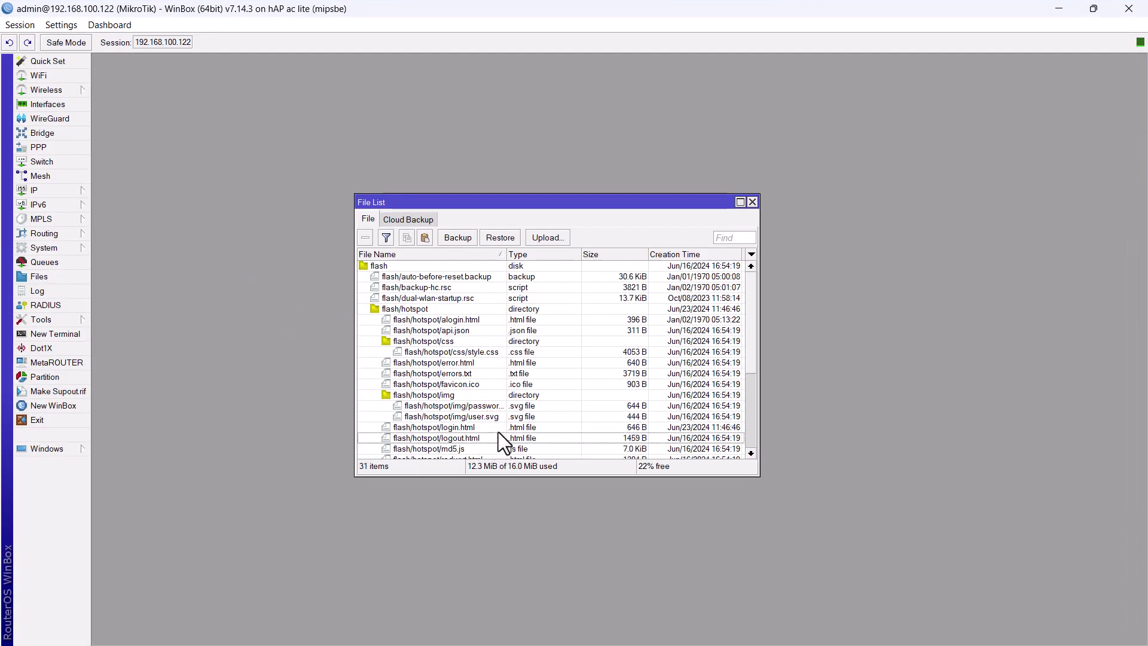
Delete the old alogin.html, upload the new one, and close the File List
click(450, 322)
click(366, 237)
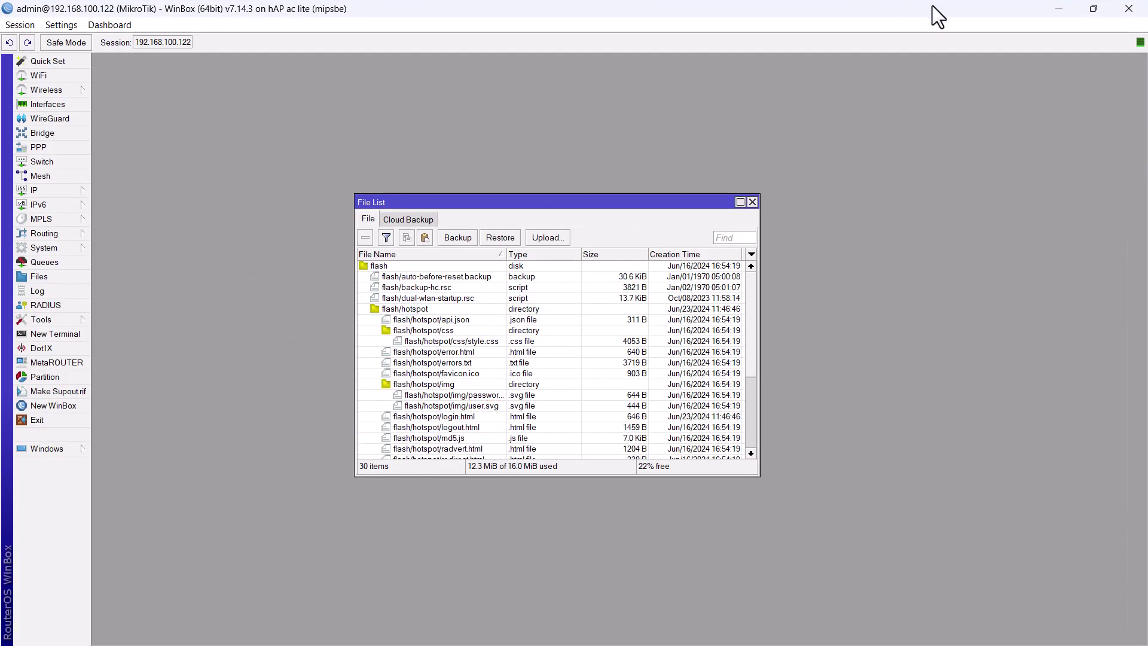
click(1059, 8)
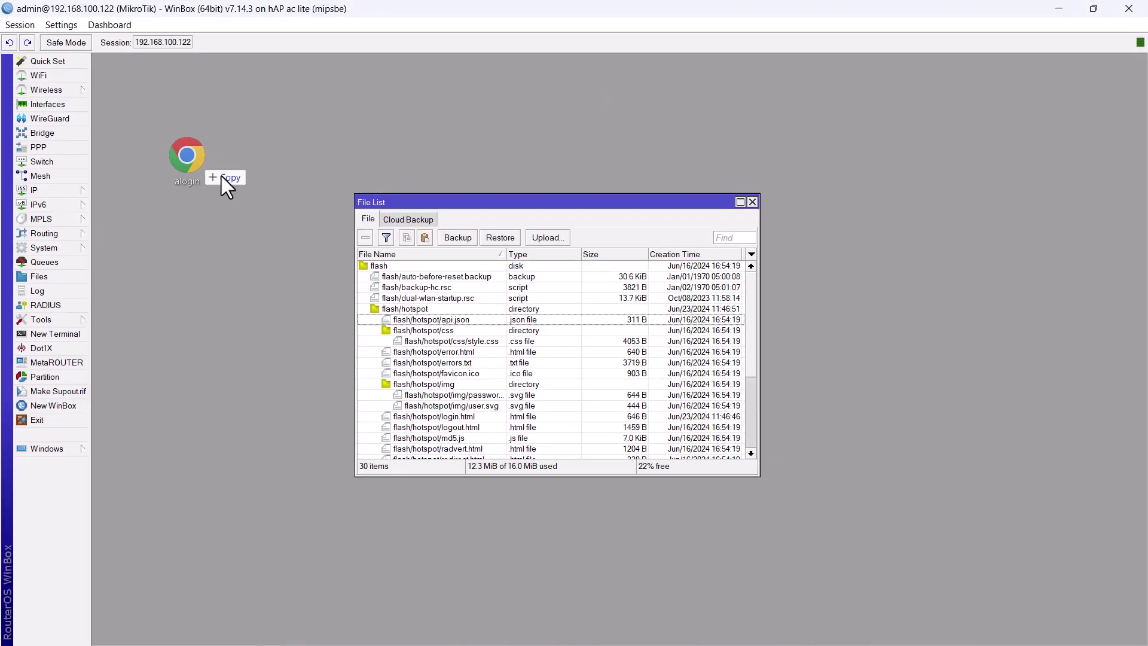
drag(223, 180, 528, 321)
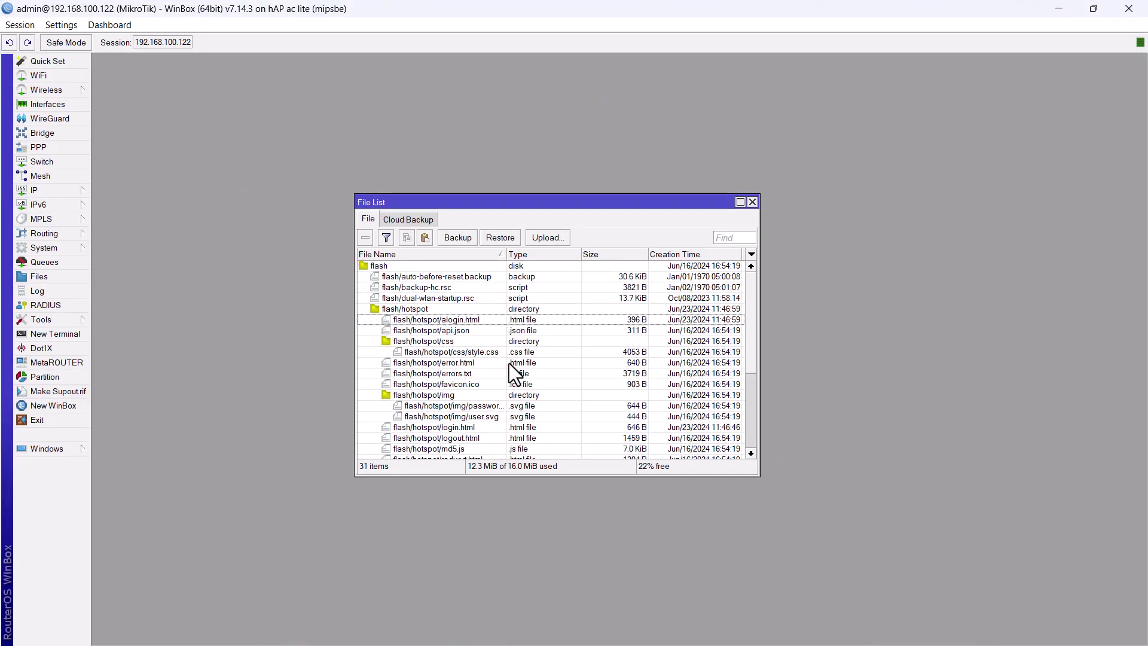
click(753, 203)
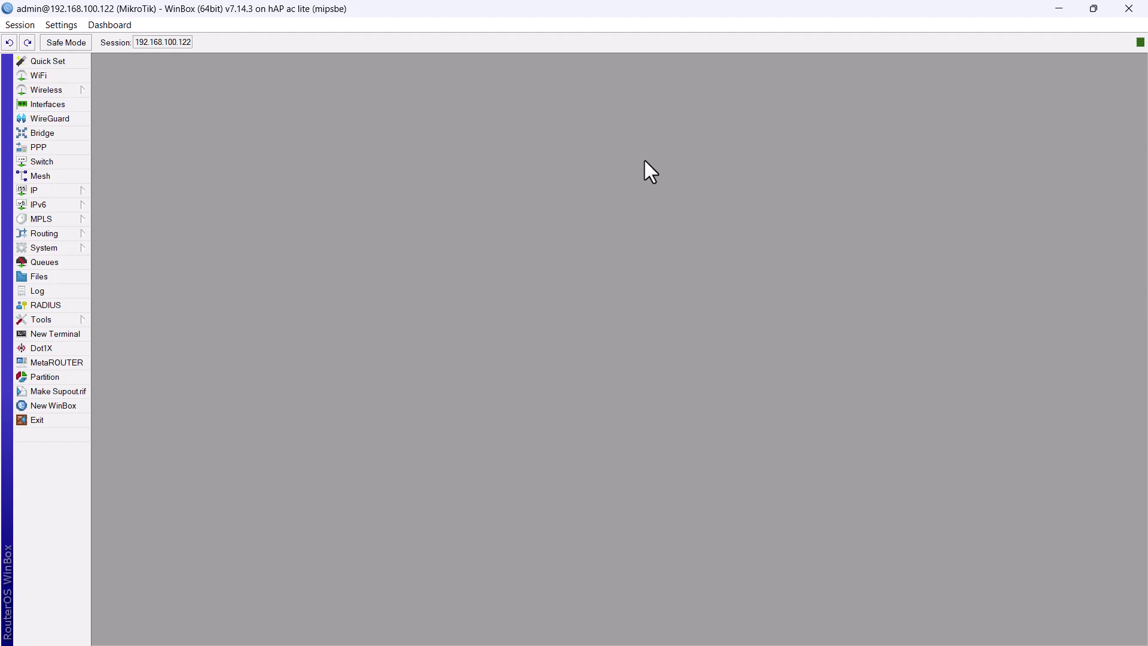
In phpMyAdmin, browse the radcheck table of the radius database
key(alt+Tab)
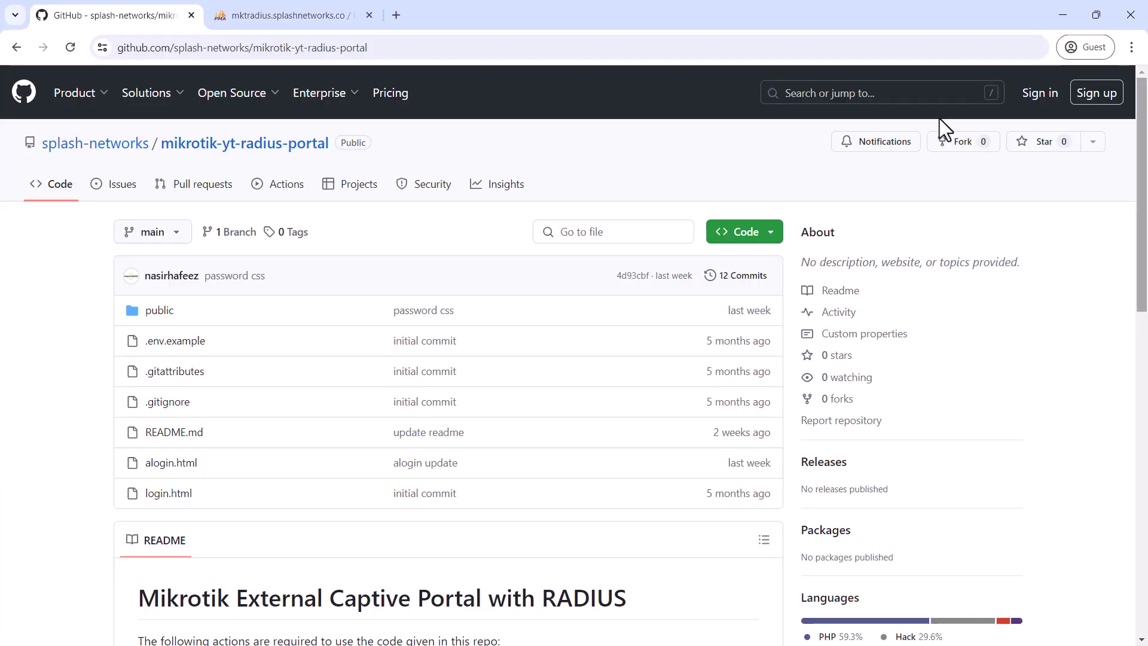
click(292, 17)
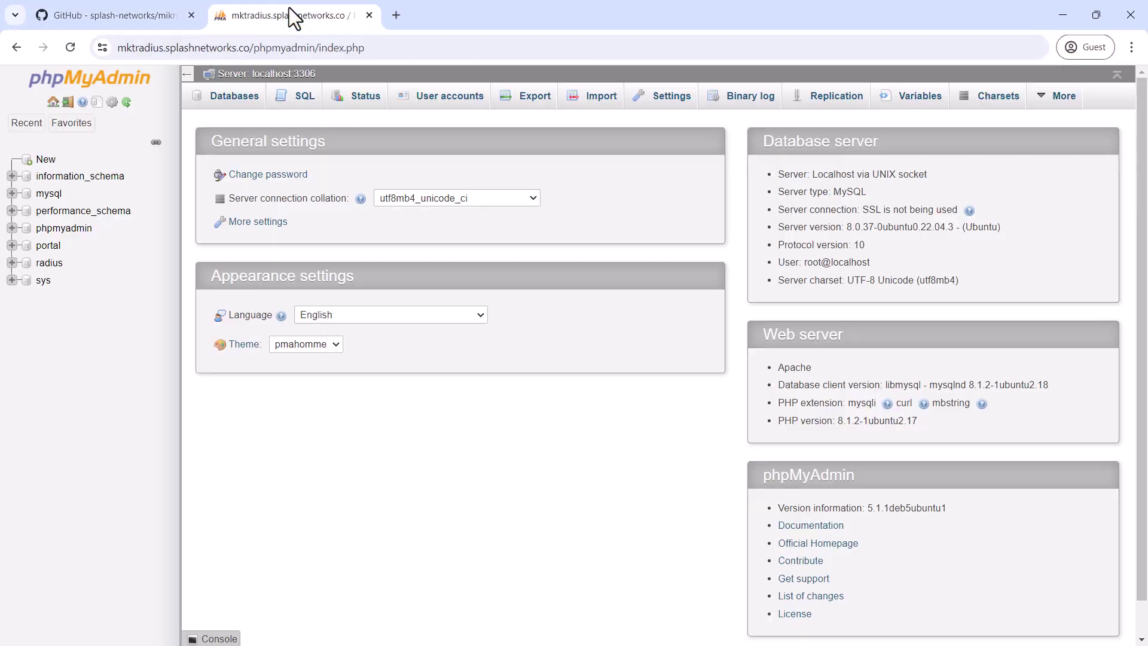
click(49, 263)
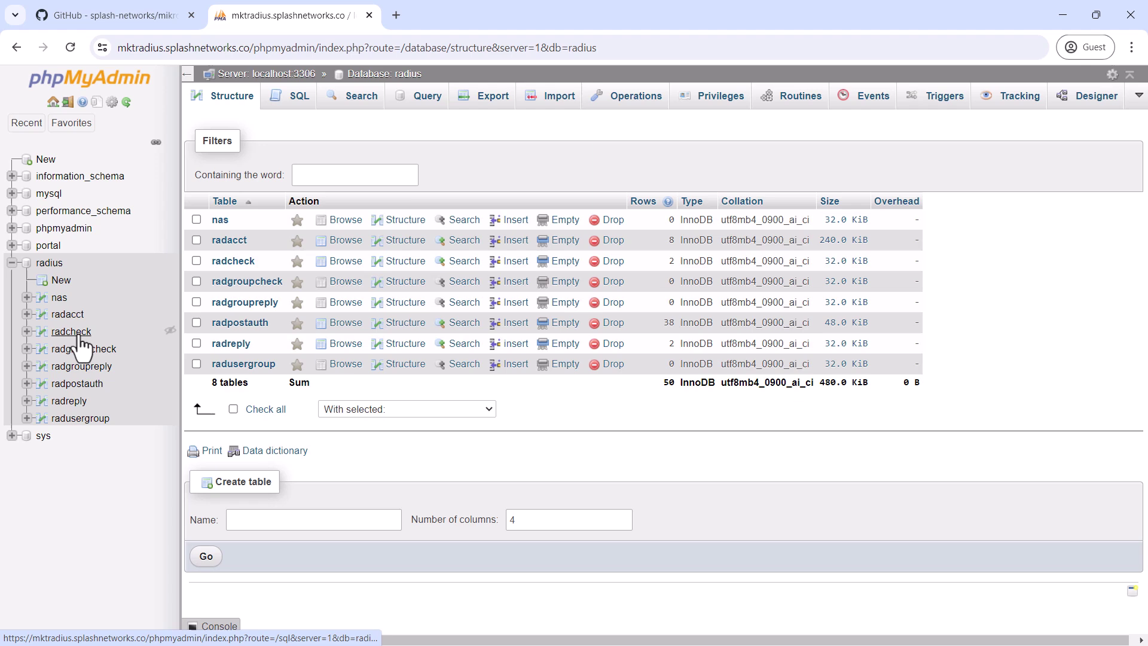
click(79, 336)
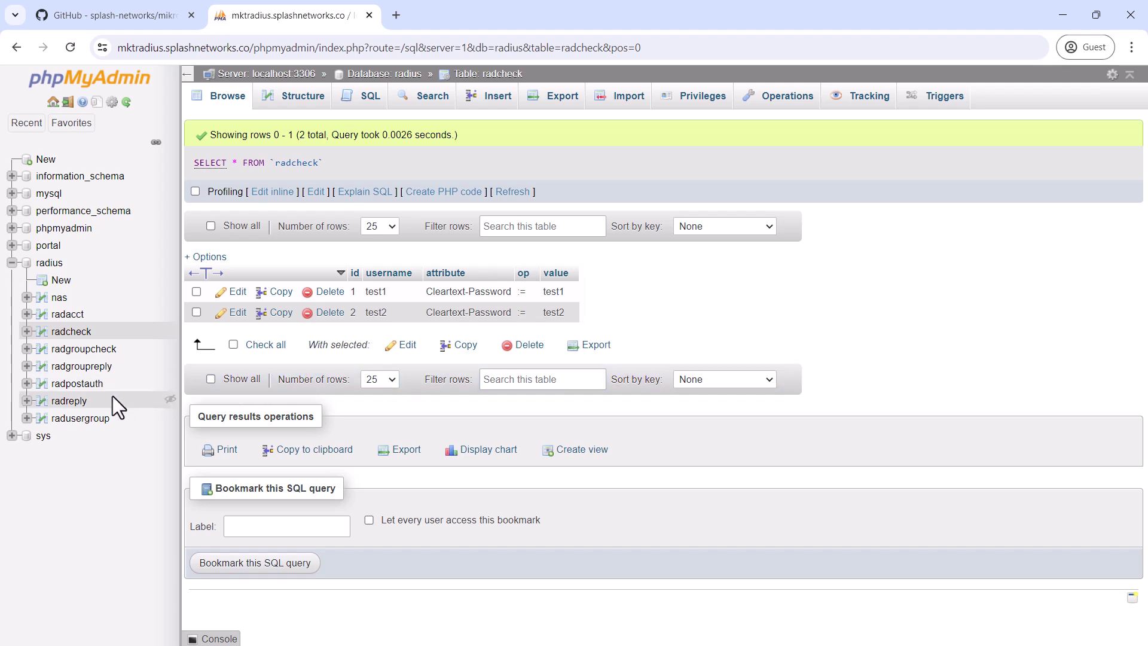
Browse the radreply table showing 1M/1M and 2M/2M rate limits
click(71, 401)
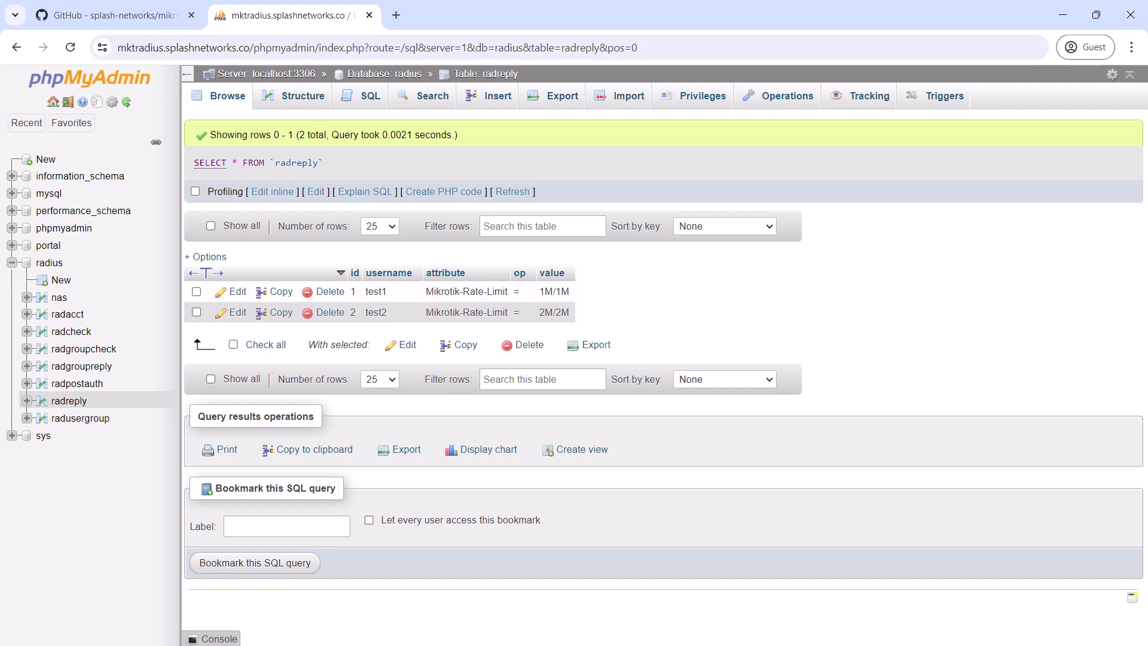
Disable the defconf fasttrack rule in IP > Firewall
key(alt+Tab)
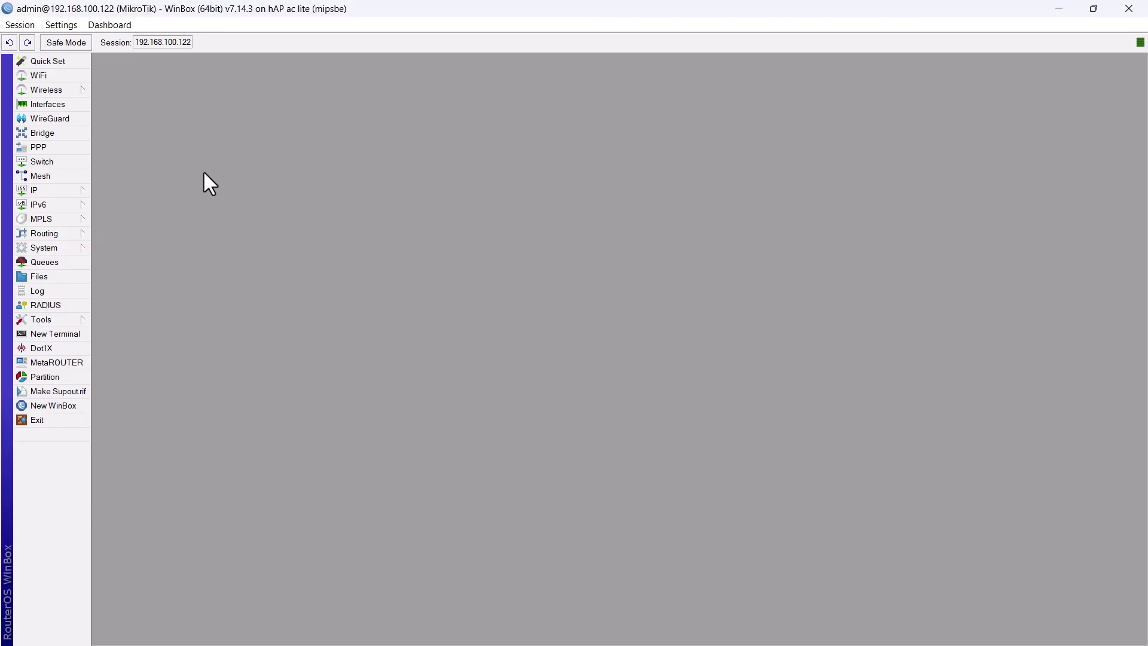
click(70, 190)
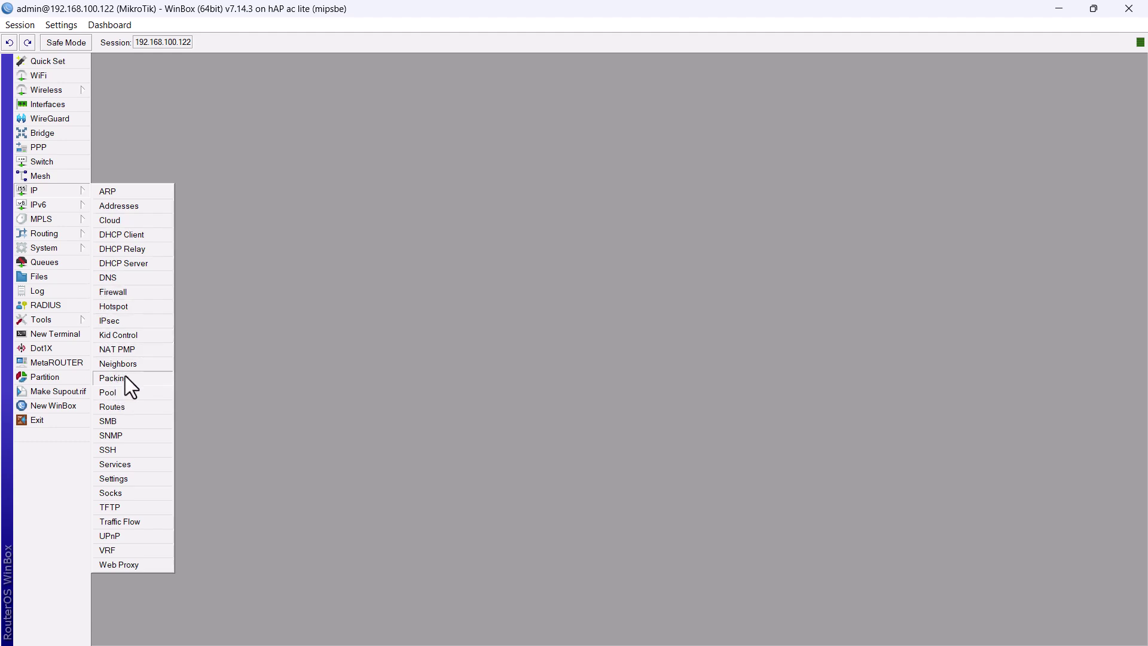
click(117, 292)
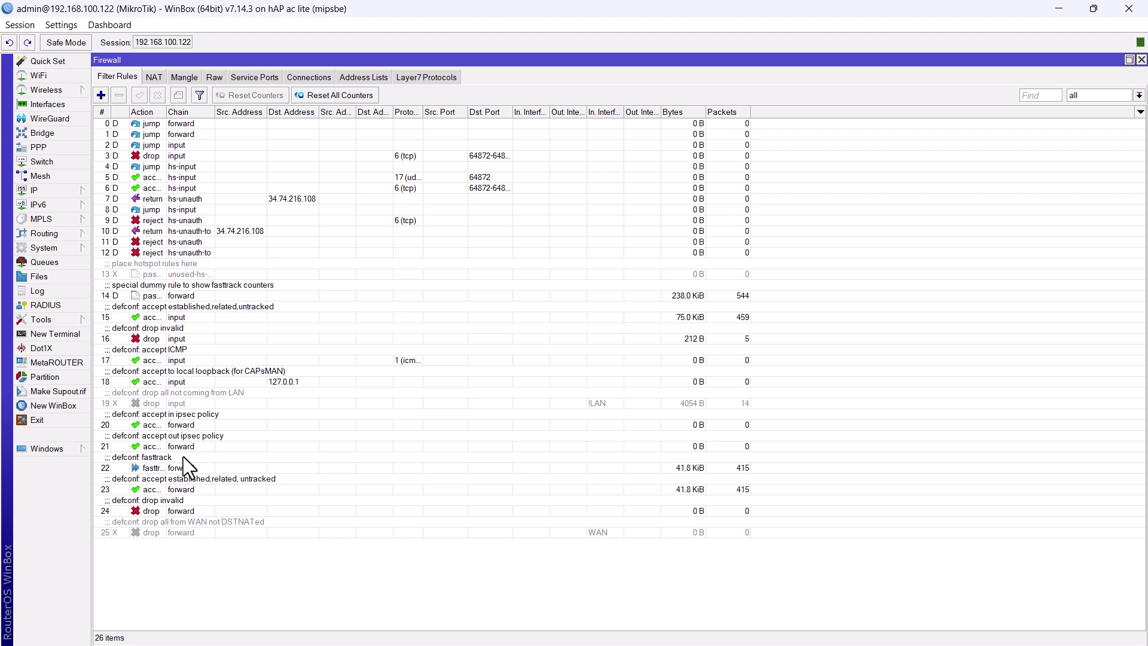
click(202, 466)
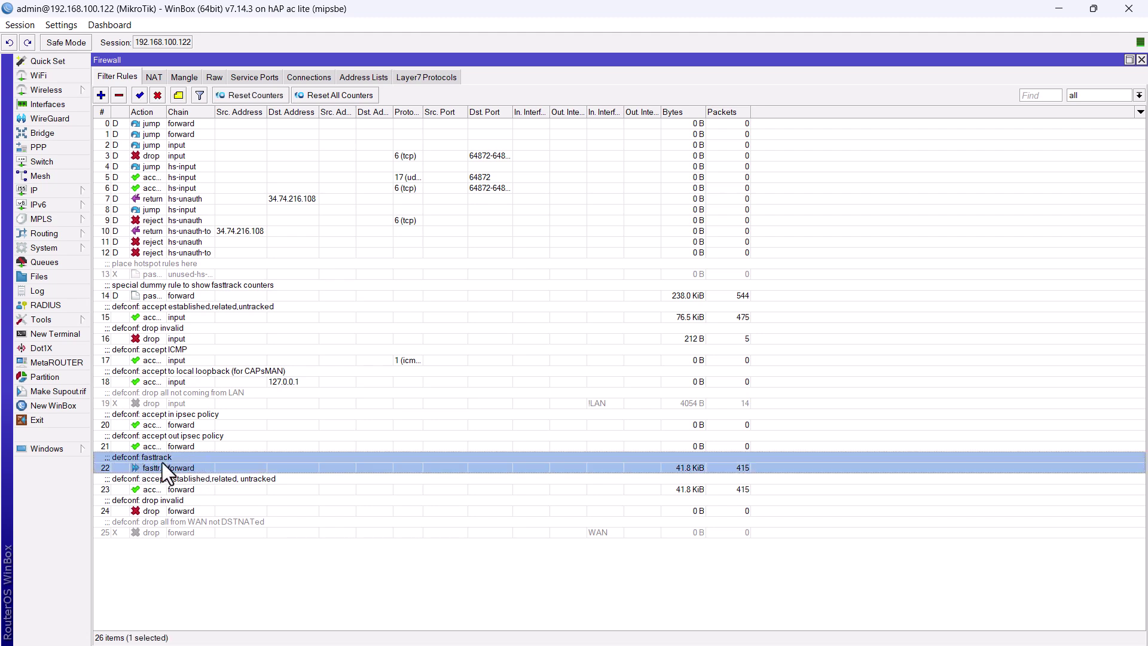
click(158, 95)
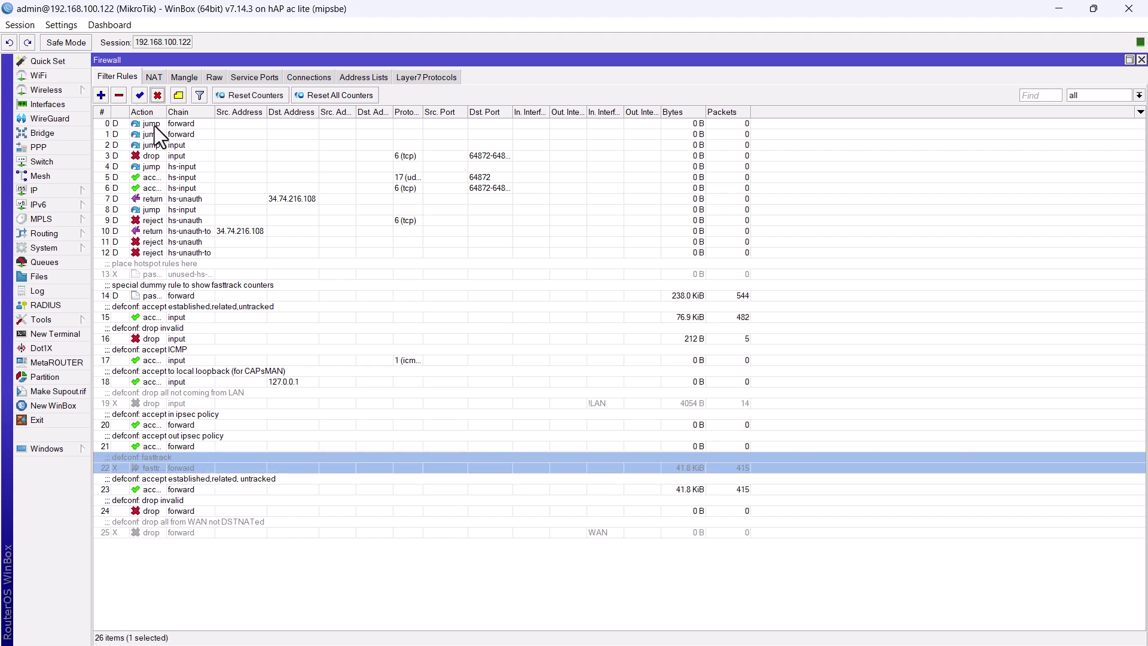
click(1141, 60)
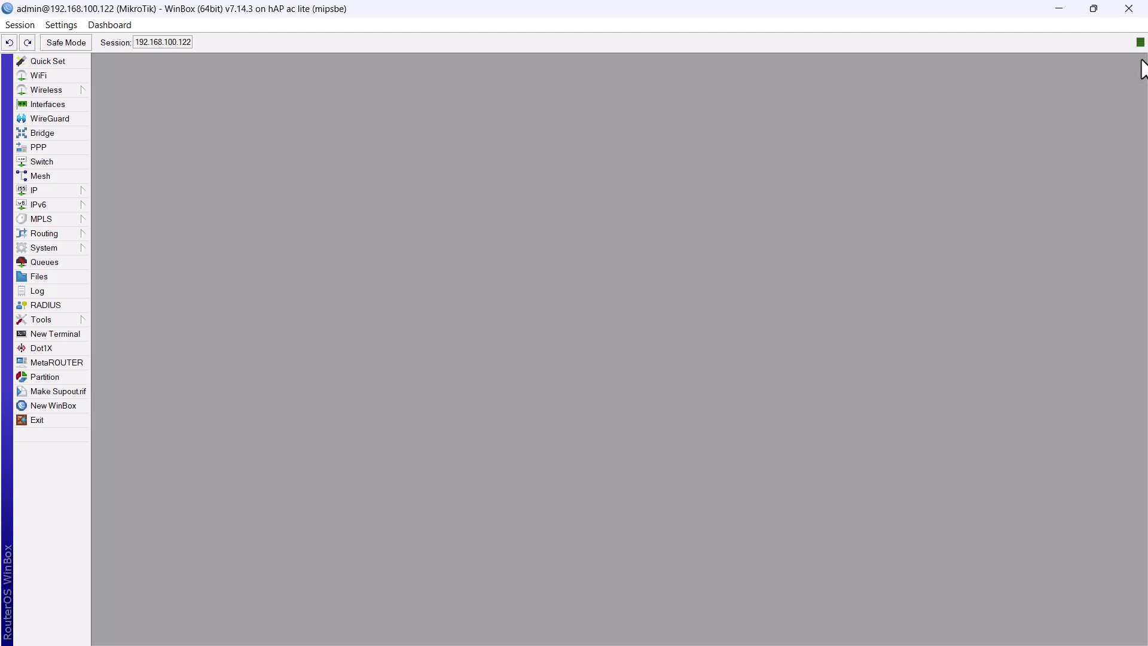
Reboot the router from System > Reboot
click(56, 248)
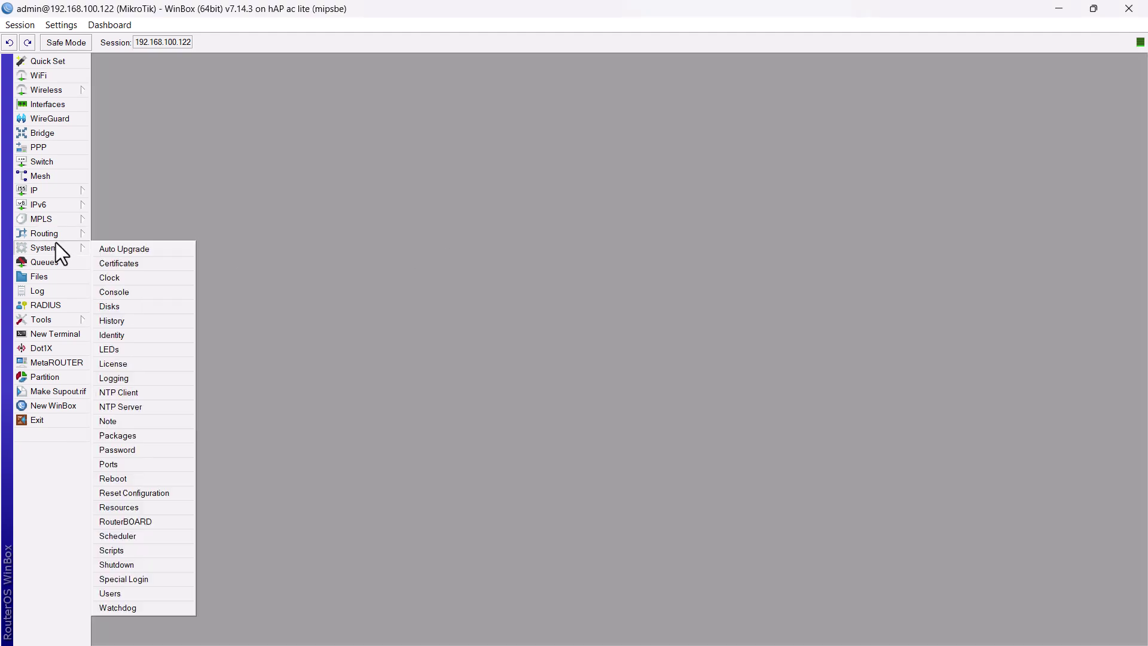
click(132, 477)
click(598, 344)
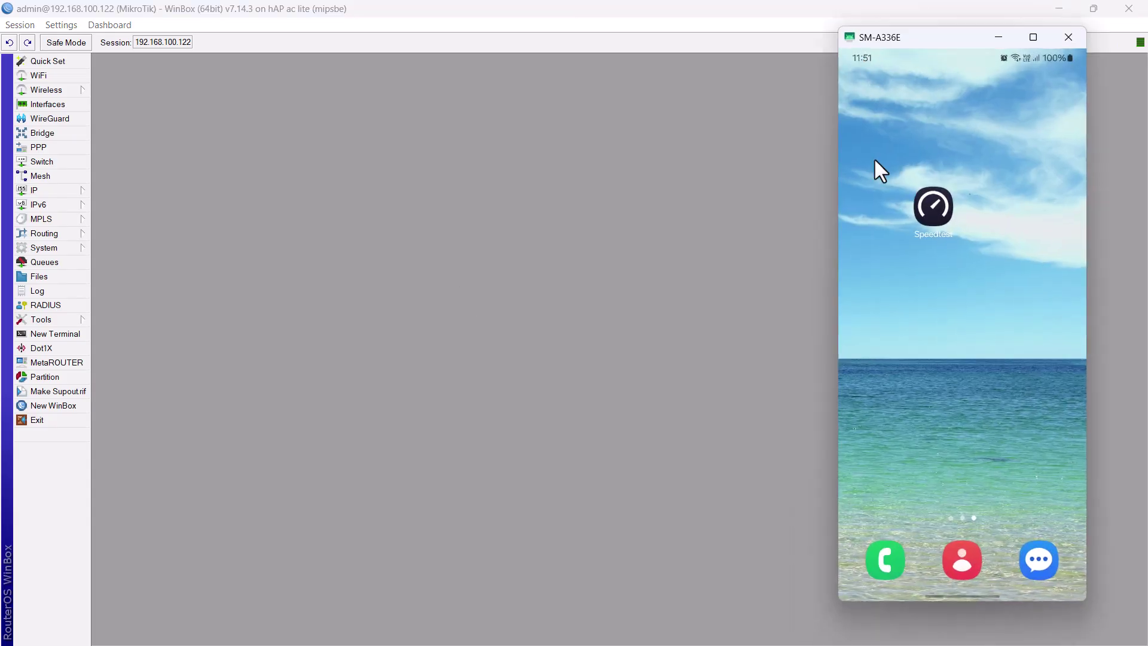
Connect the phone to the MikroTik-196344 Wi-Fi and open the hotspot sign-in page
drag(877, 170, 892, 425)
click(863, 129)
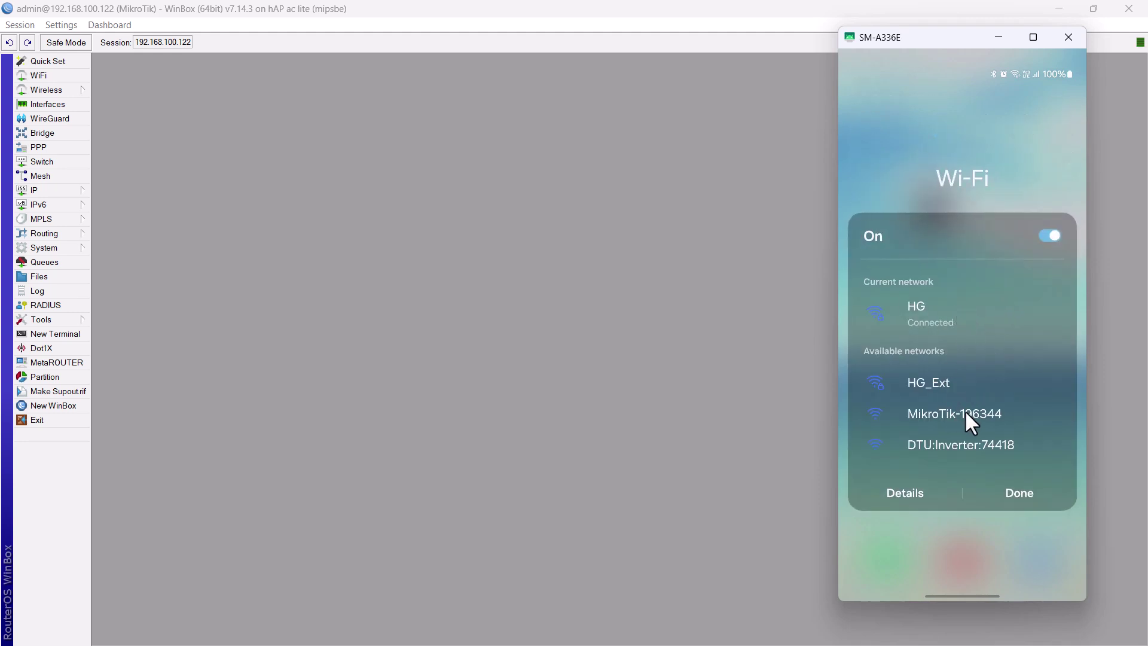
click(965, 413)
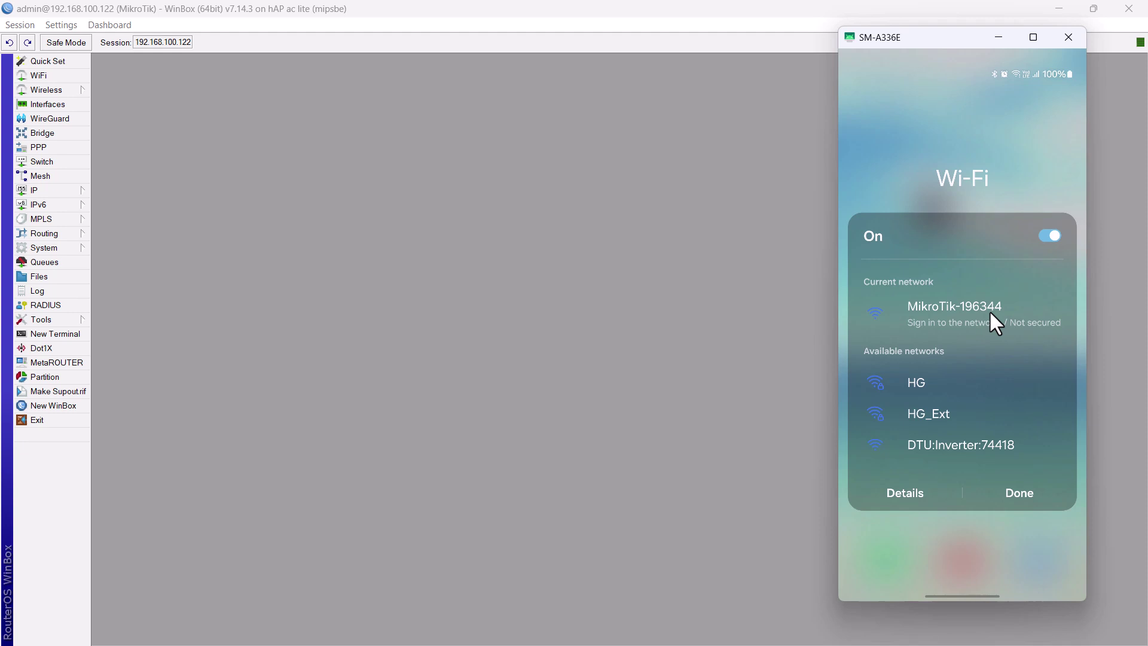
click(990, 312)
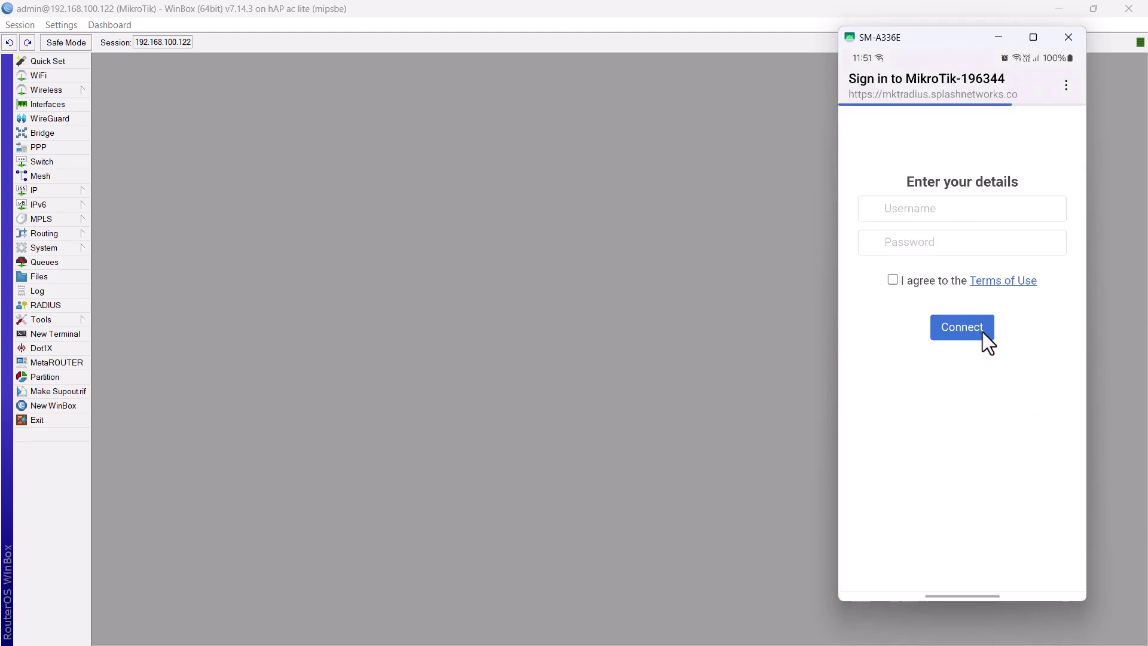
Log in to the hotspot as test1 with its password, agreeing to the terms
click(959, 289)
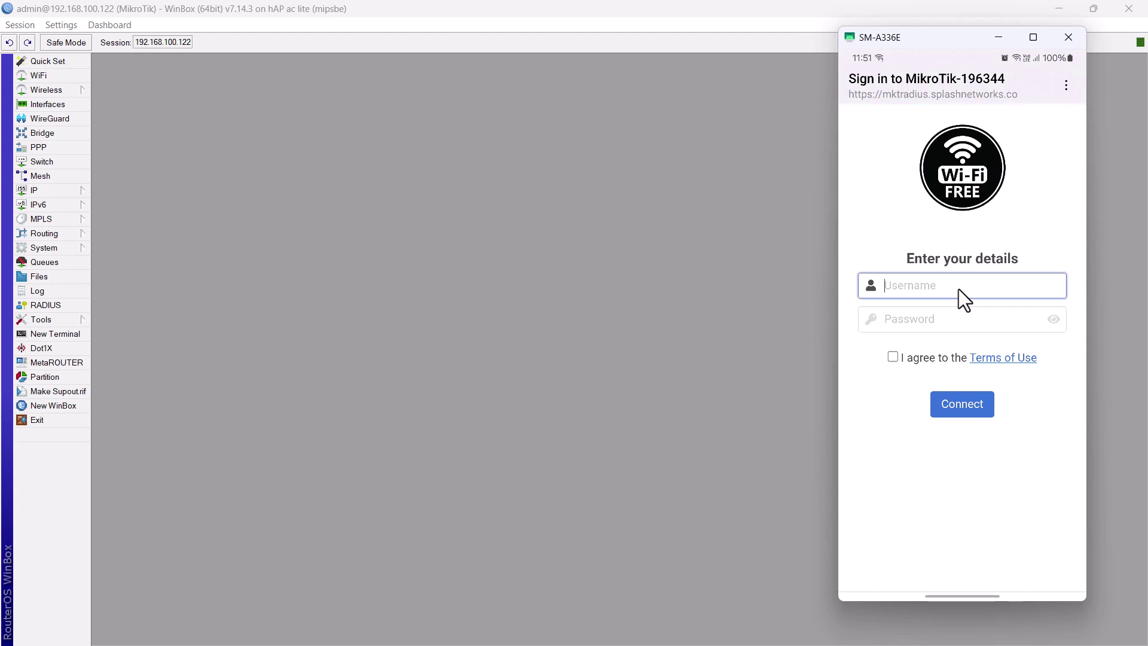
text(tst)
key(BackSpace)
key(BackSpace)
text(est1)
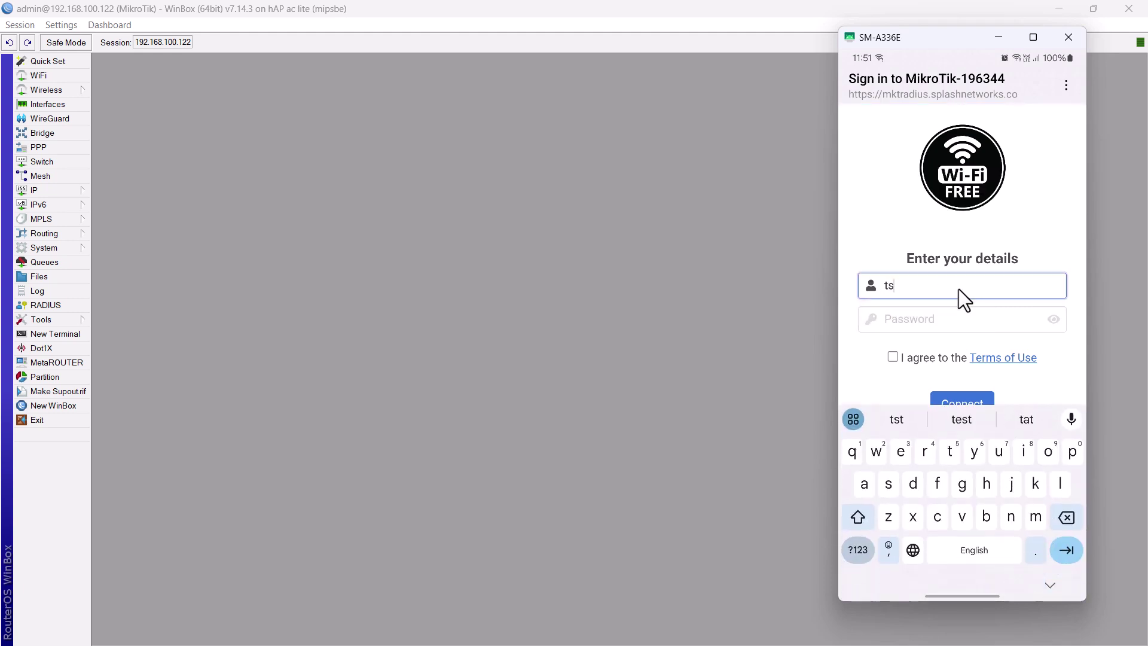
click(953, 317)
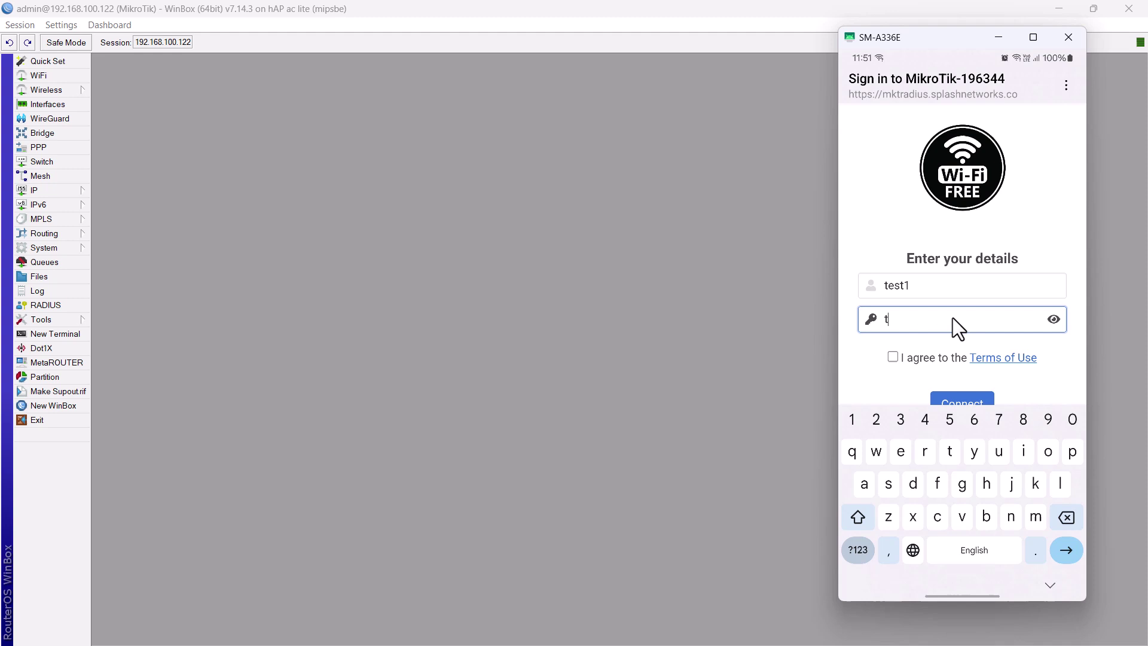
text(est1)
click(1054, 319)
click(907, 358)
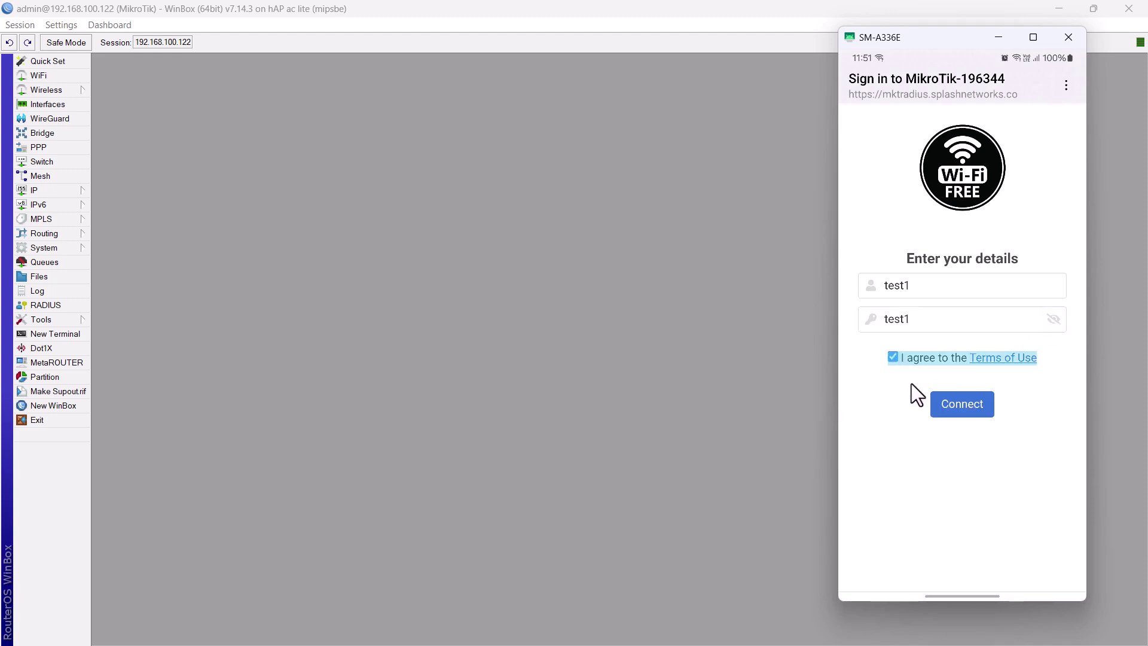
click(950, 401)
click(917, 559)
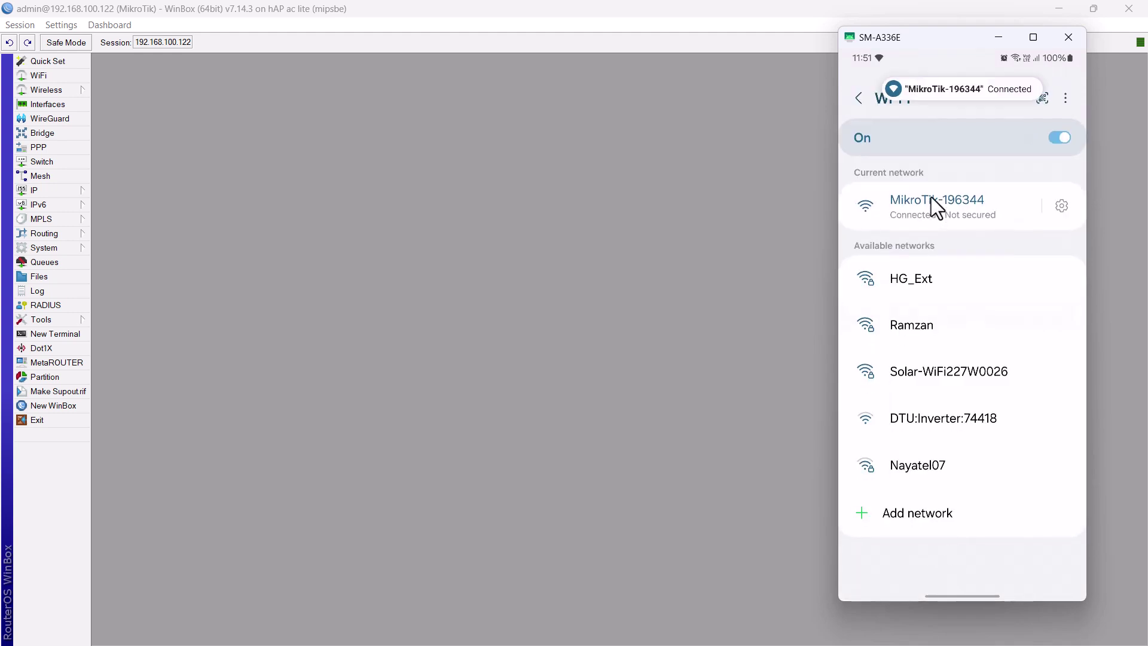
Run a Speedtest on the phone to check the 1 Mbps limit
drag(947, 574, 952, 211)
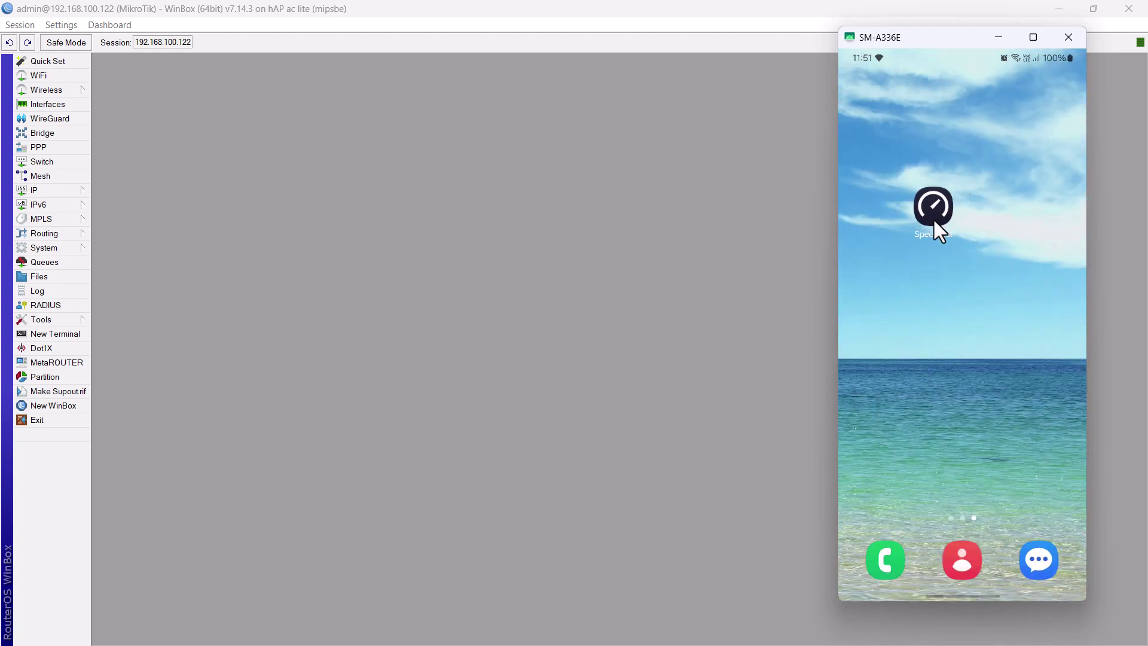
click(933, 216)
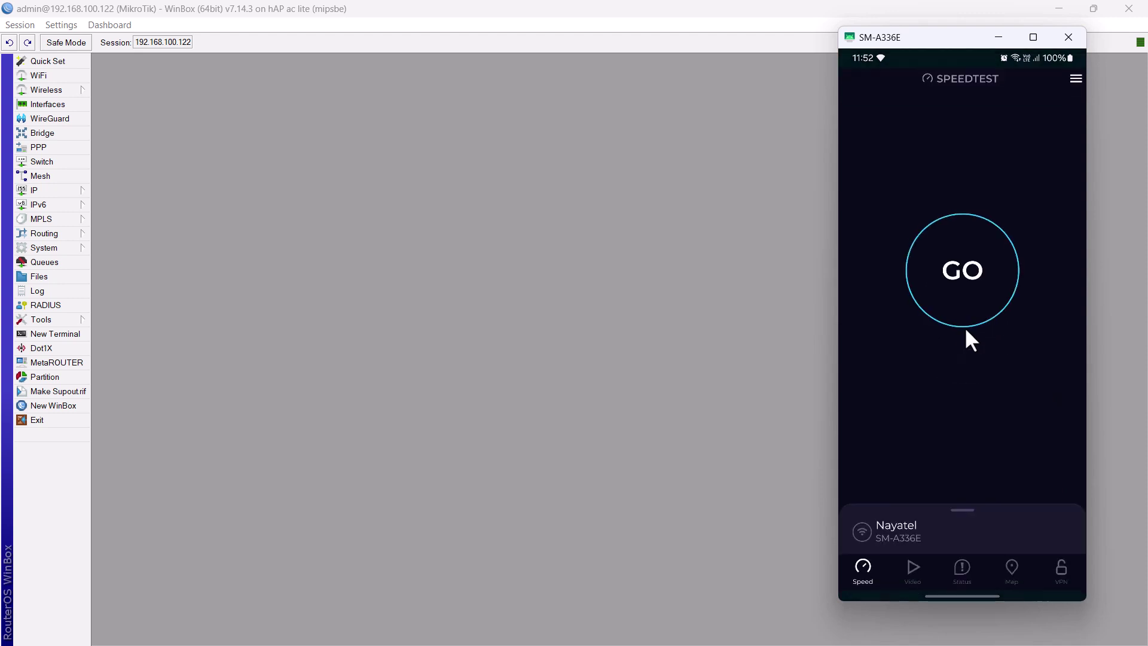
click(967, 275)
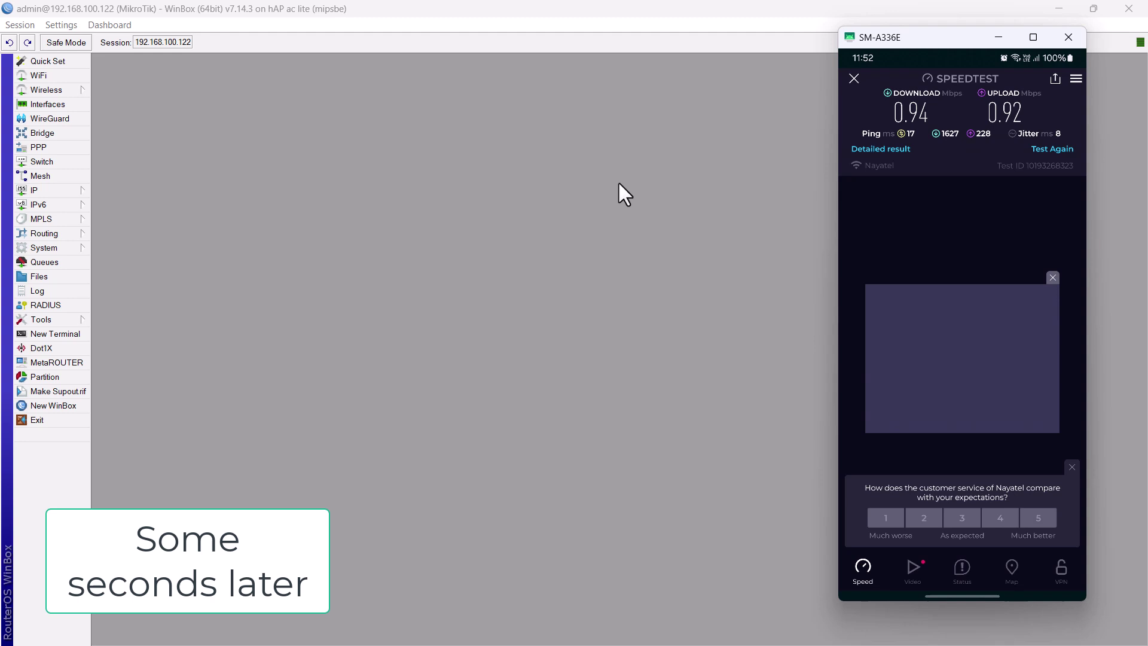
Remove the phone's entry from IP > Hotspot > Hosts to log it out
click(45, 189)
click(134, 305)
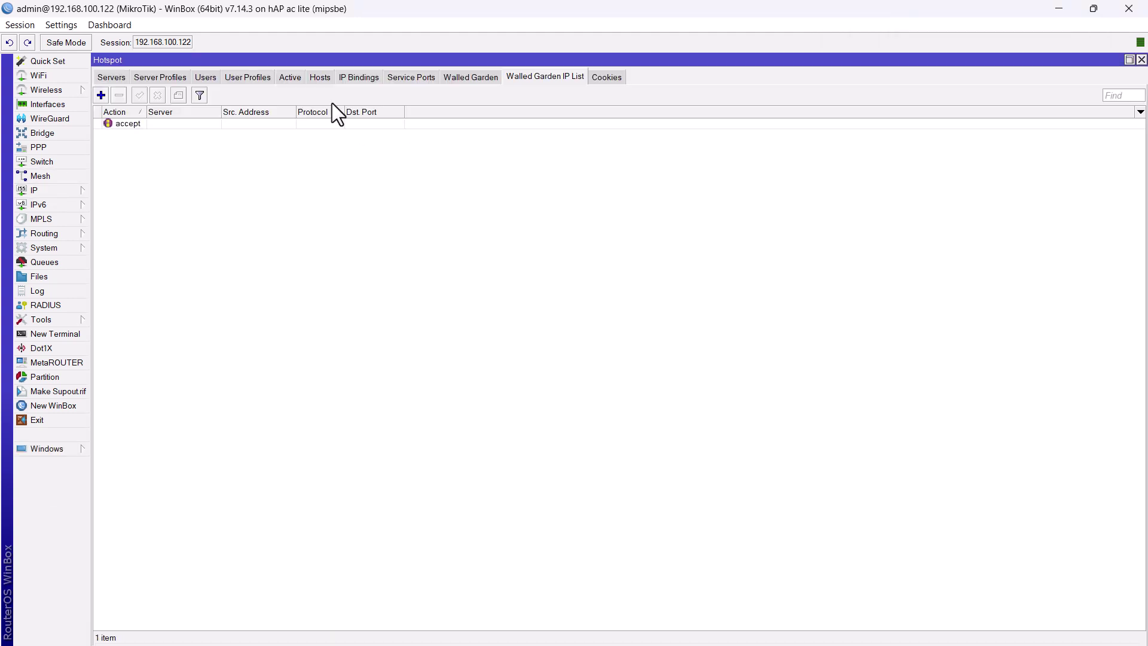
click(328, 78)
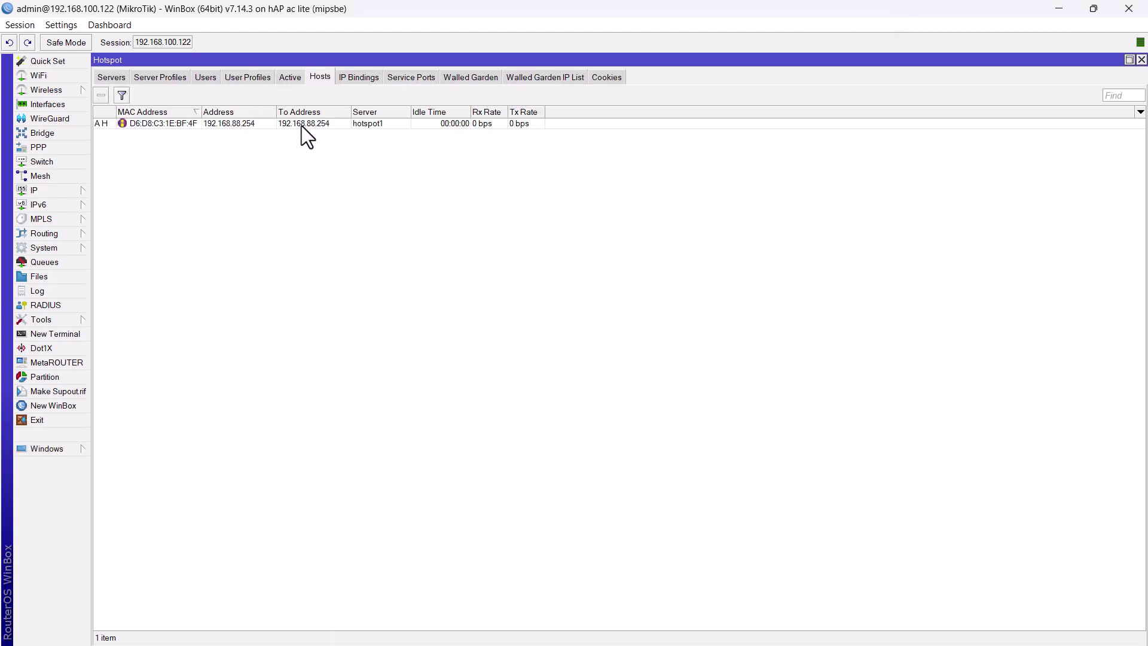
click(301, 124)
click(101, 95)
key(alt+Tab)
click(857, 128)
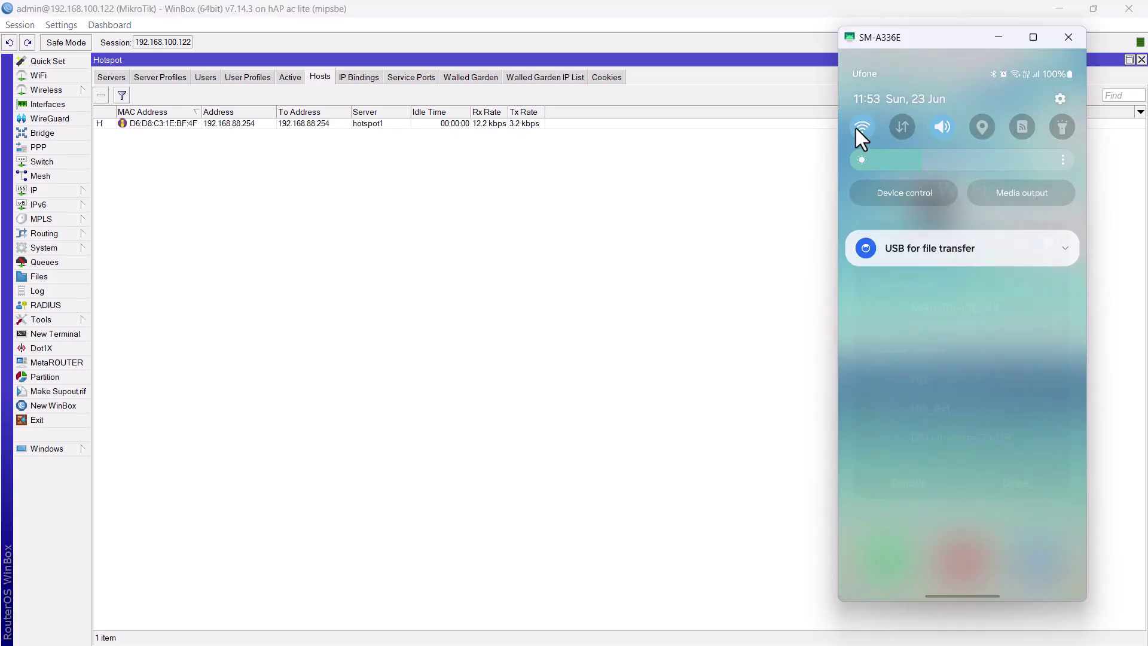
Reconnect via HG to MikroTik-196344 and log in to the hotspot as test2
click(949, 374)
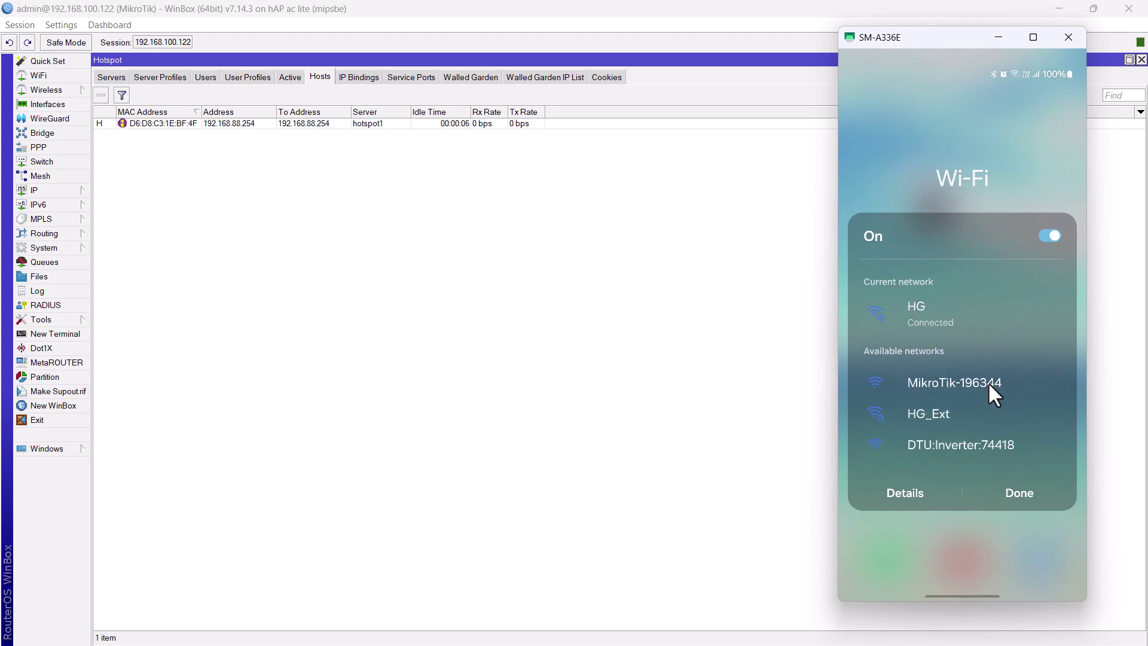
click(989, 385)
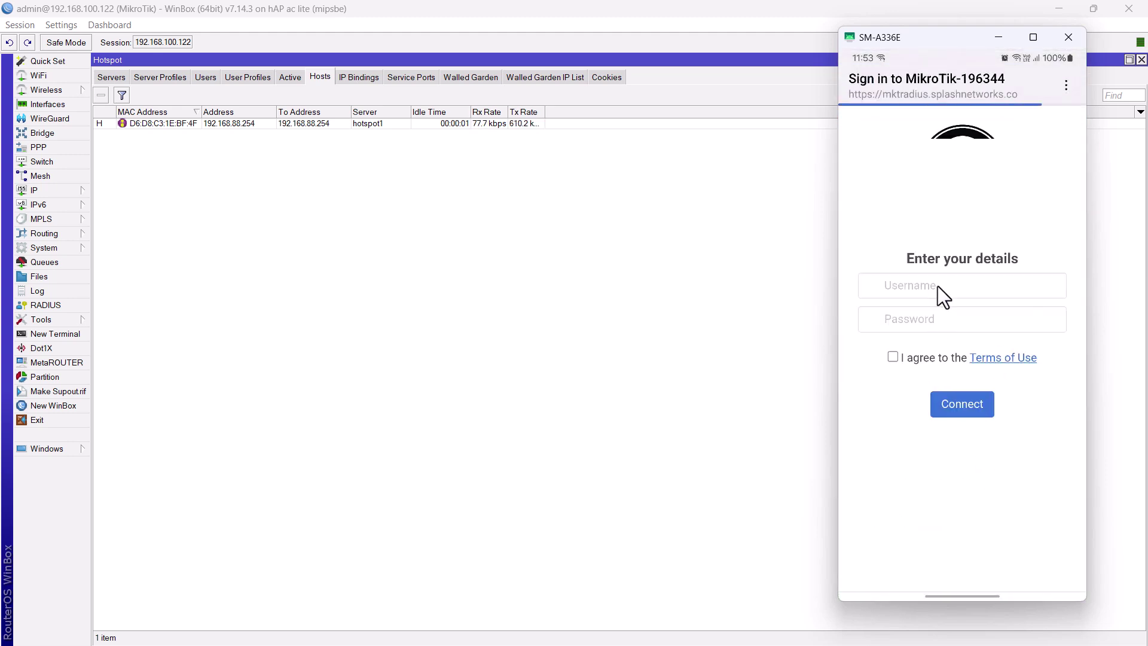
click(942, 286)
text(test)
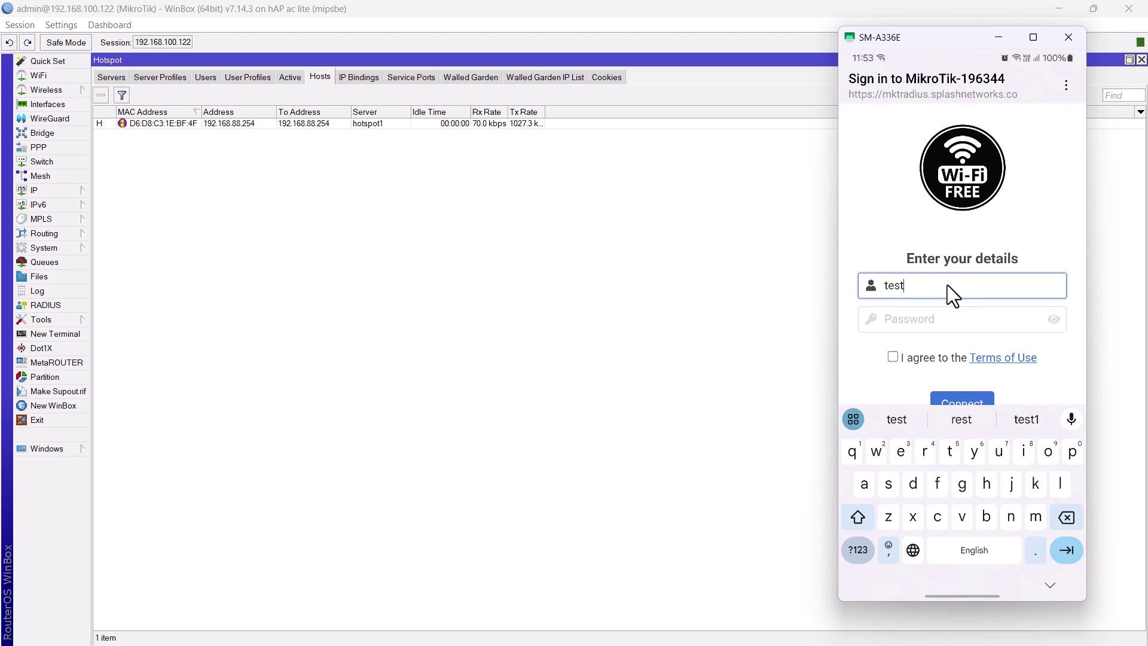
text(2)
click(952, 316)
text(test2)
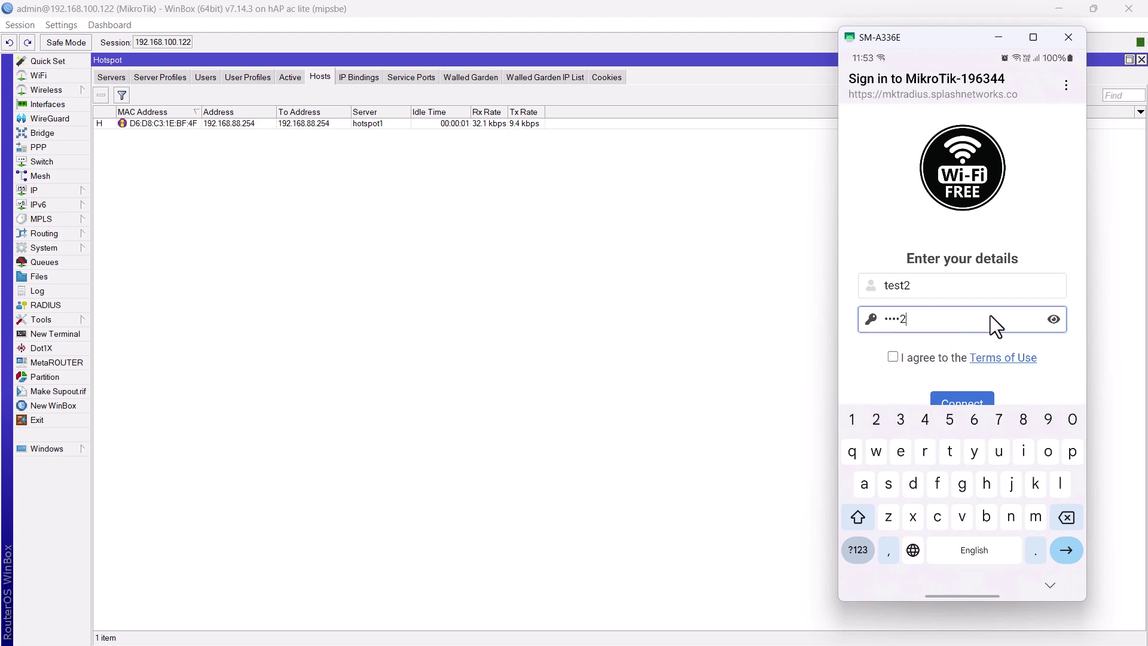
click(1051, 321)
click(918, 357)
click(957, 403)
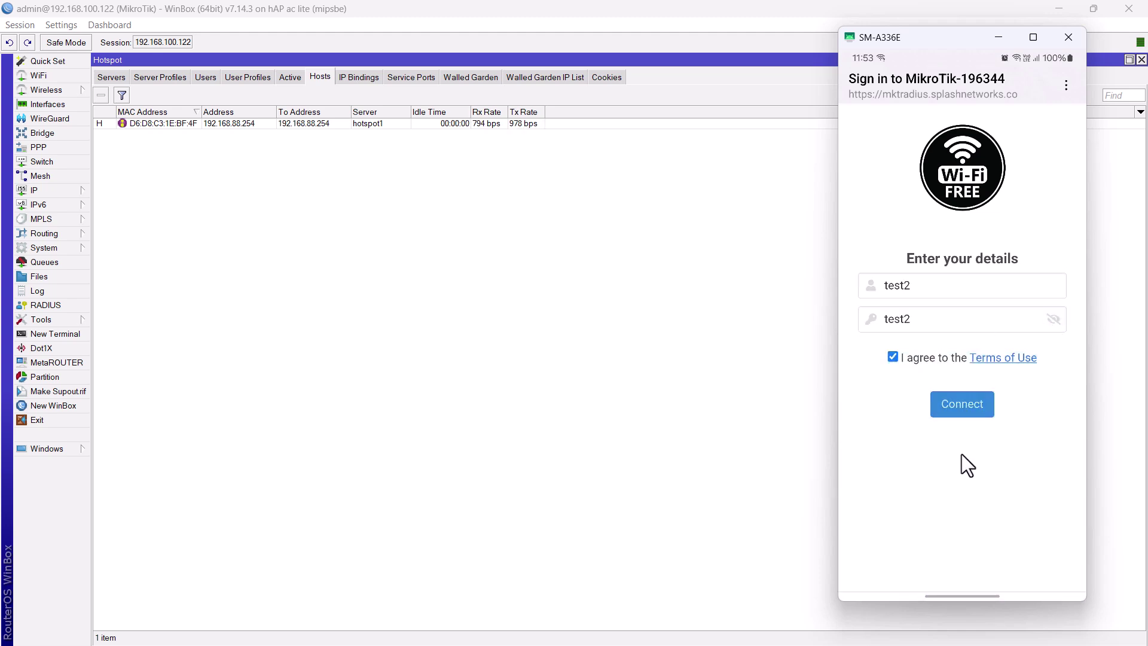
click(917, 557)
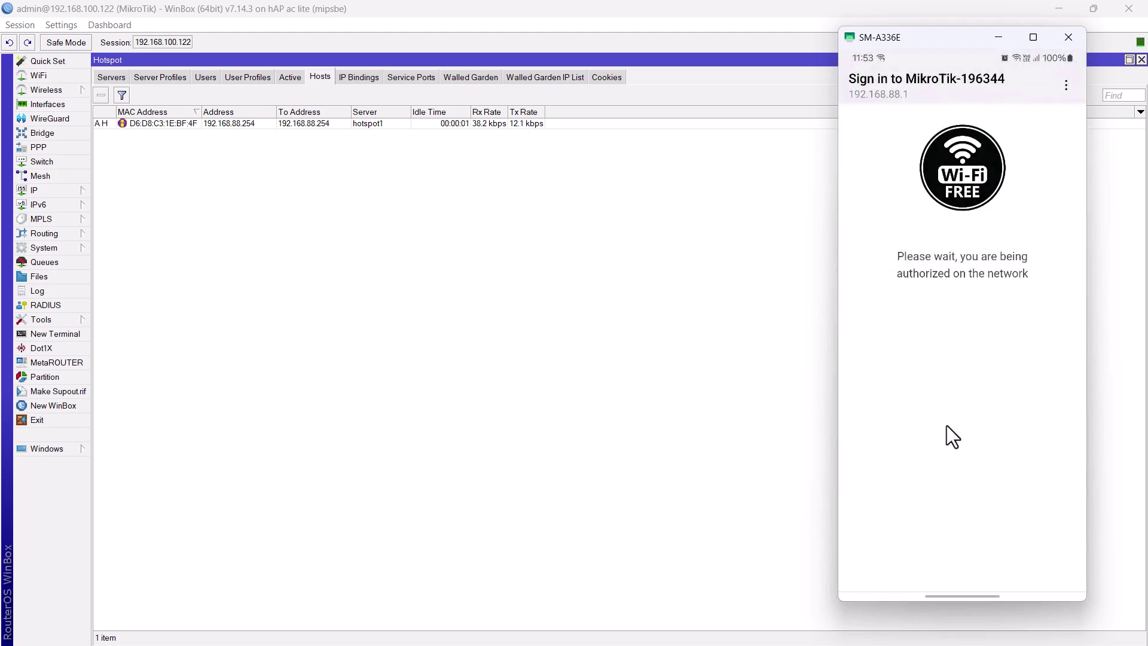
Run a Speedtest on the phone confirming about 1.9 Mbps, then hide the mirror
drag(963, 565, 895, 336)
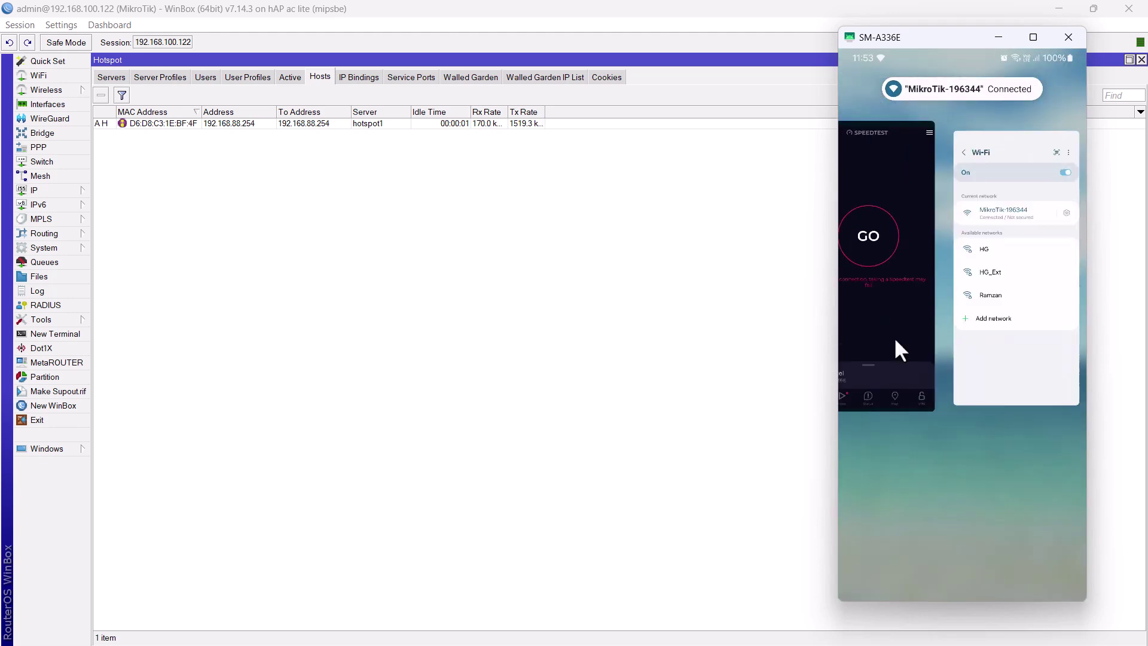
right_click(1046, 488)
drag(964, 589, 921, 359)
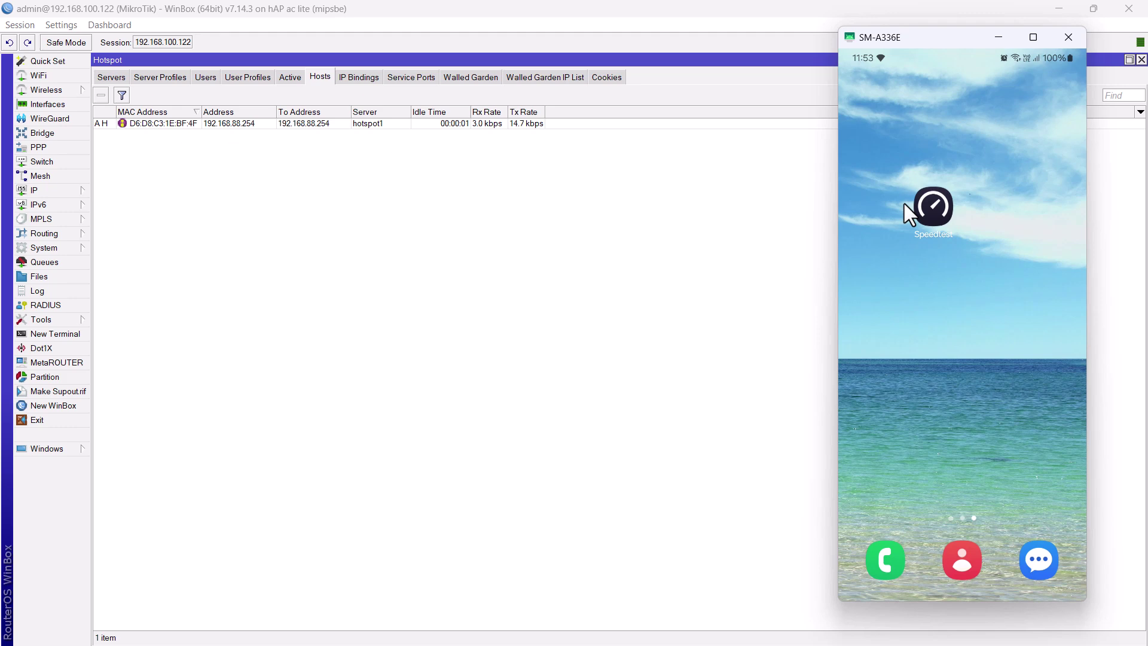
click(927, 210)
click(971, 285)
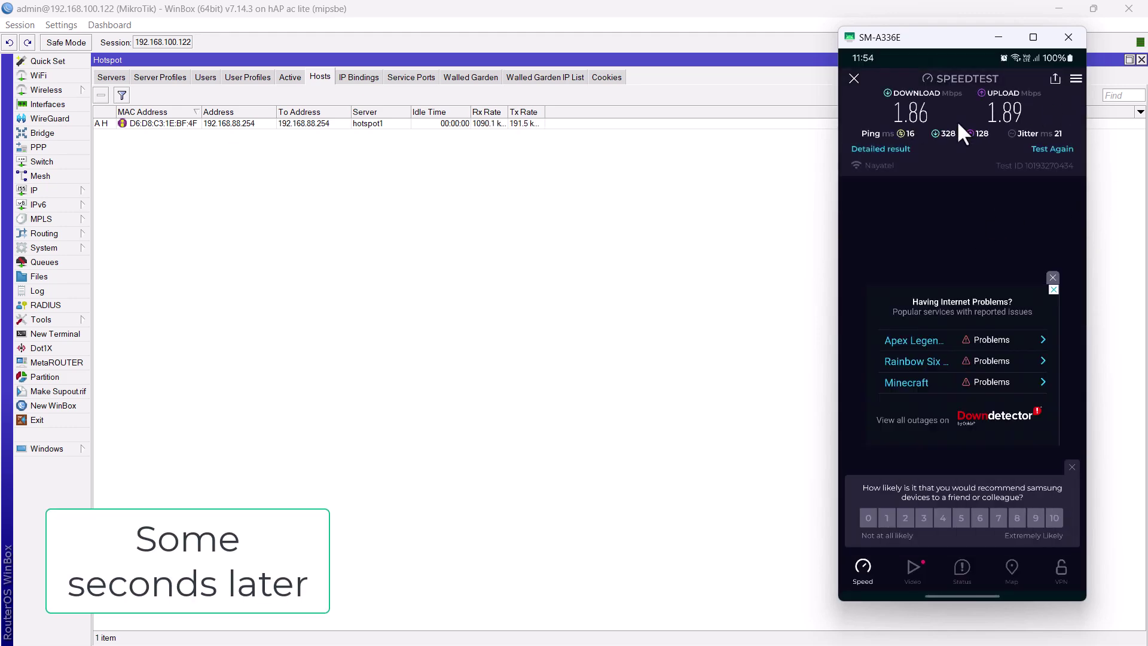
click(855, 78)
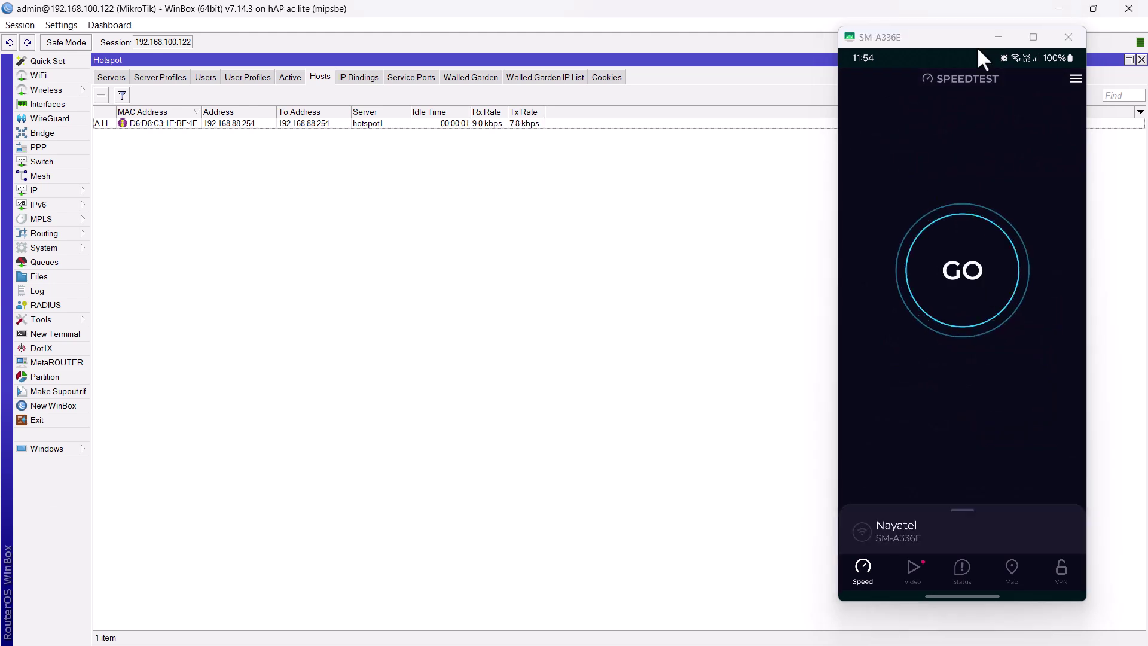
click(999, 37)
click(44, 263)
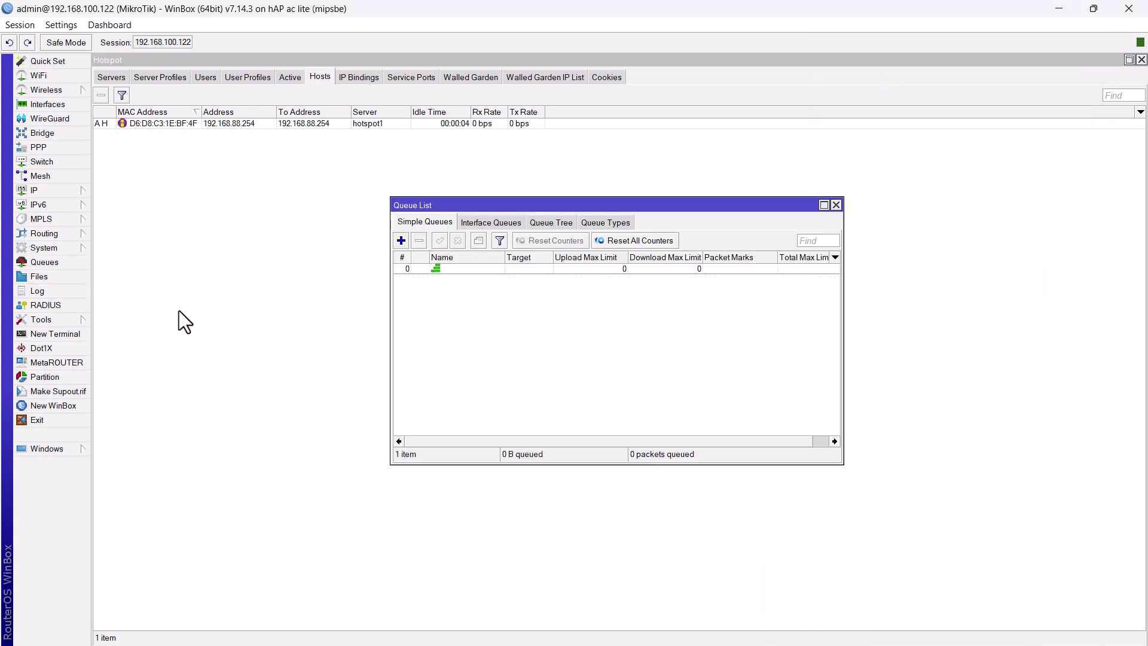
double_click(478, 268)
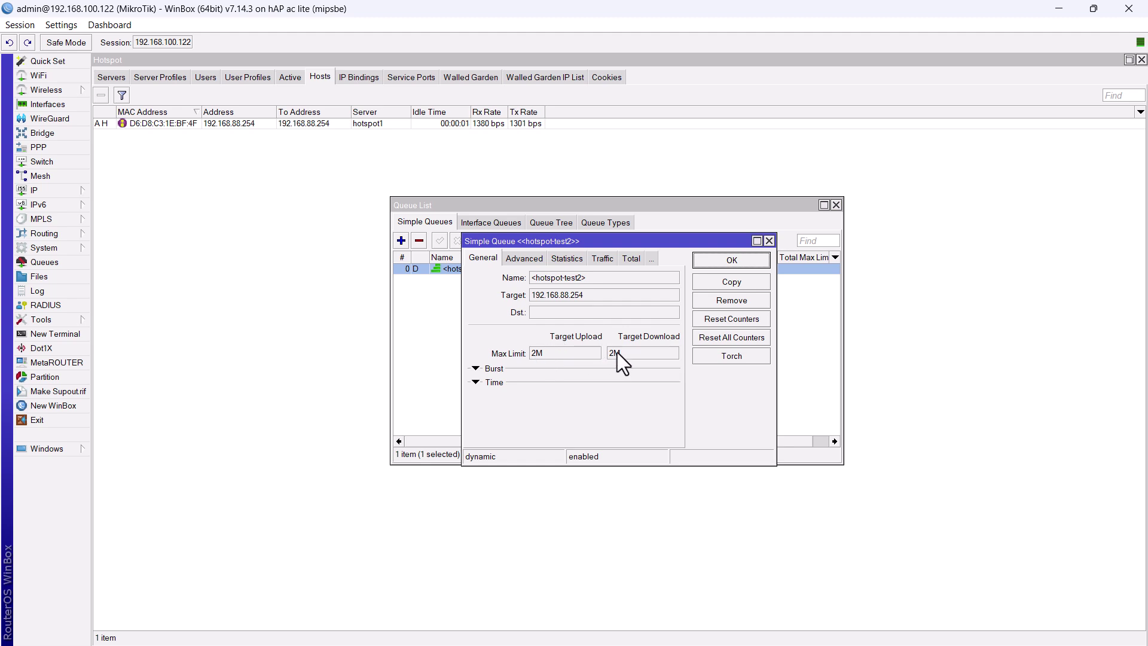
click(534, 354)
click(732, 261)
click(835, 205)
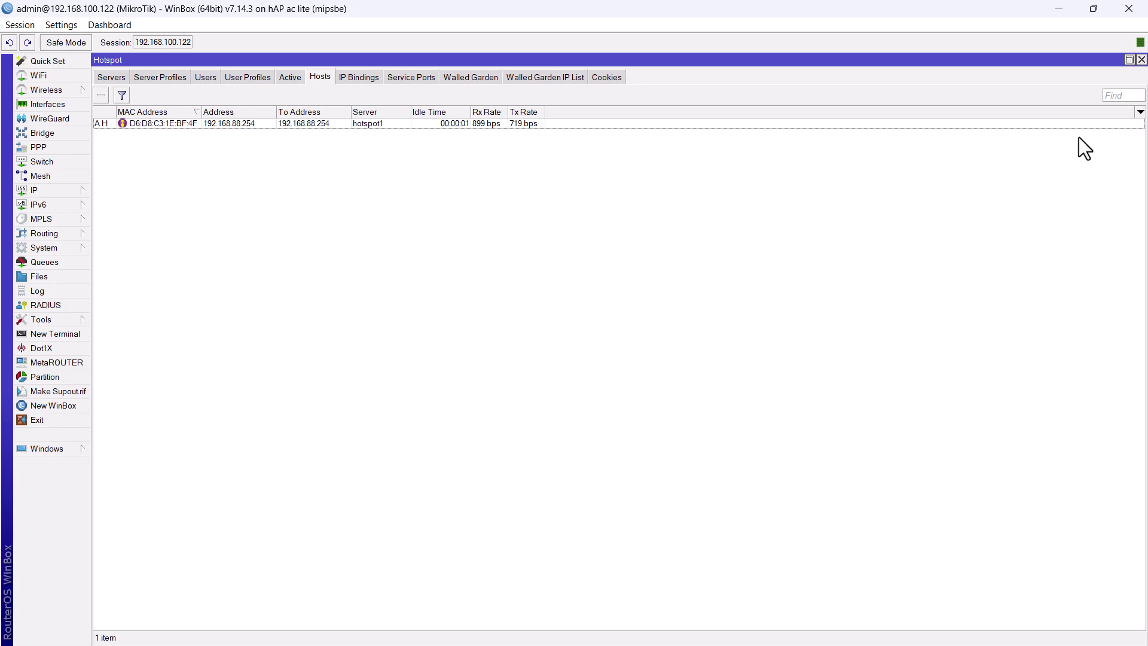